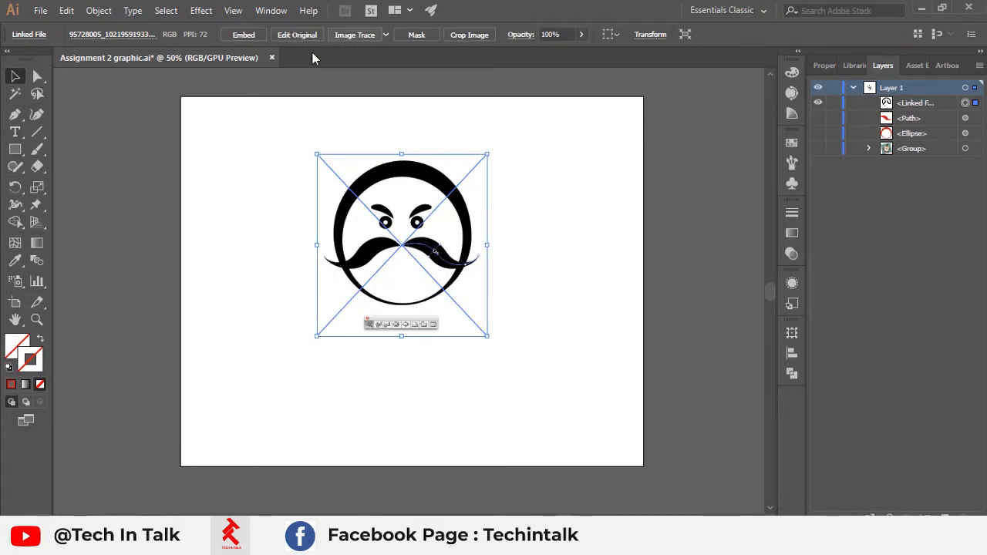
Embed the linked mustache-face image in the document and move it to the upper-right area of the artboard
click(255, 34)
drag(384, 210, 526, 158)
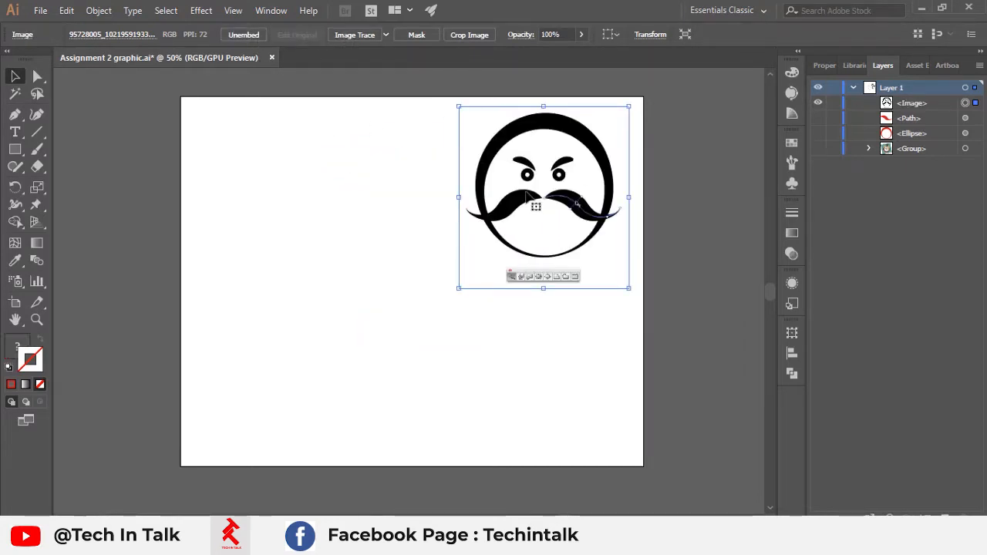
drag(527, 194, 507, 202)
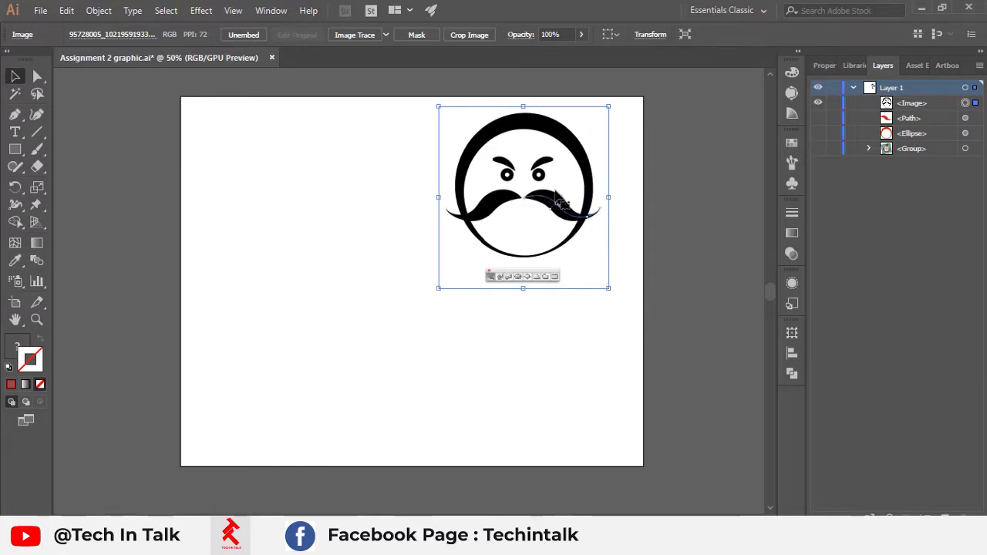
scroll(546, 190, up, 2)
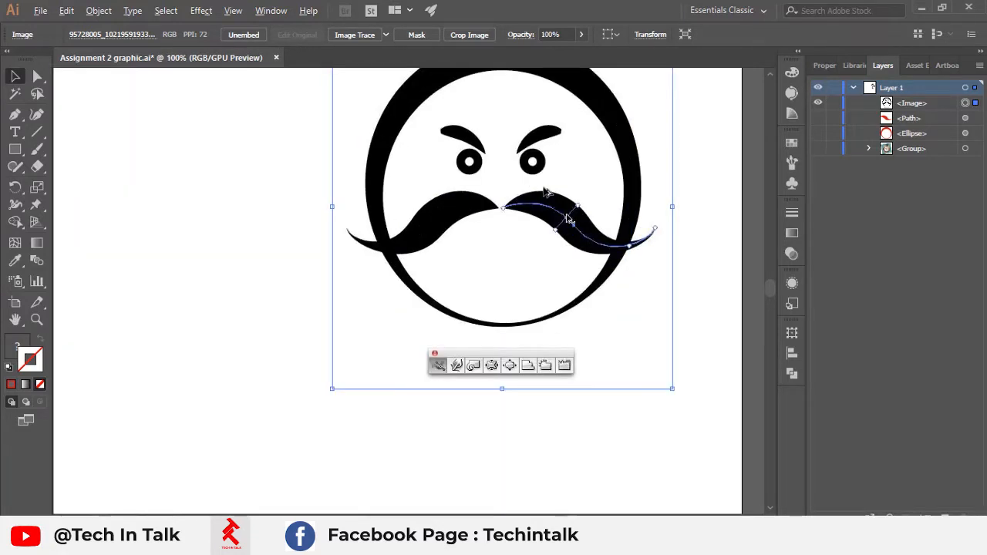
scroll(545, 190, down, 1)
drag(545, 189, 534, 228)
scroll(497, 165, up, 1)
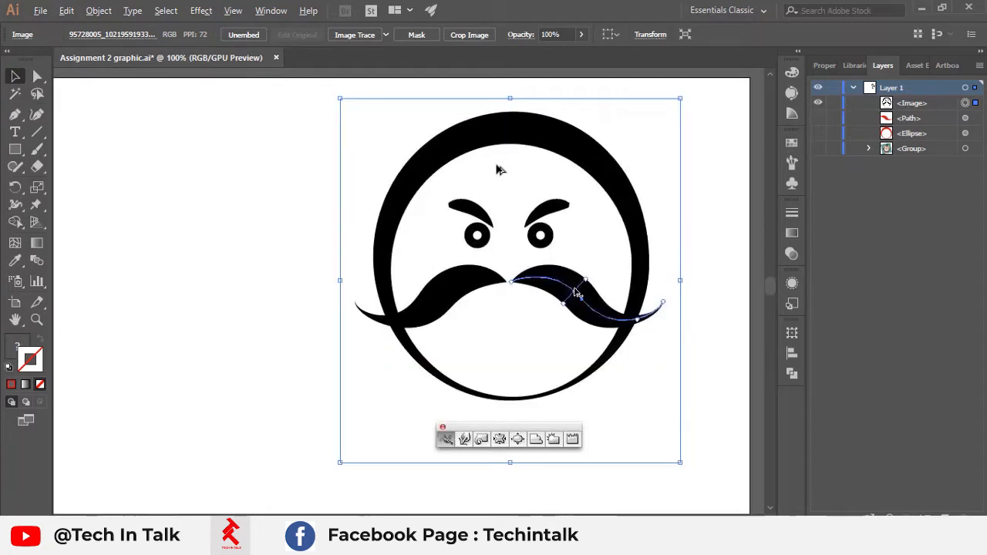
scroll(499, 170, right, 3)
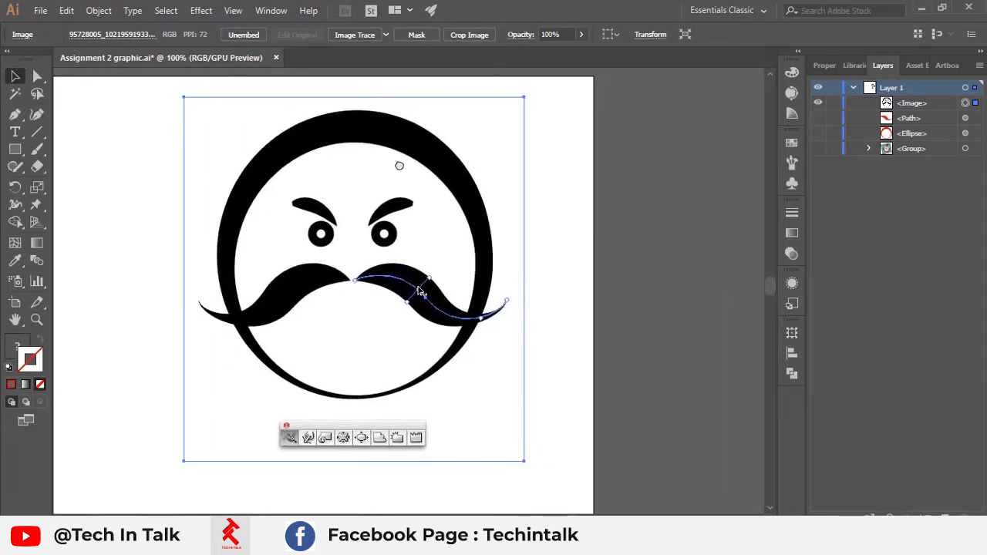
drag(399, 165, 441, 171)
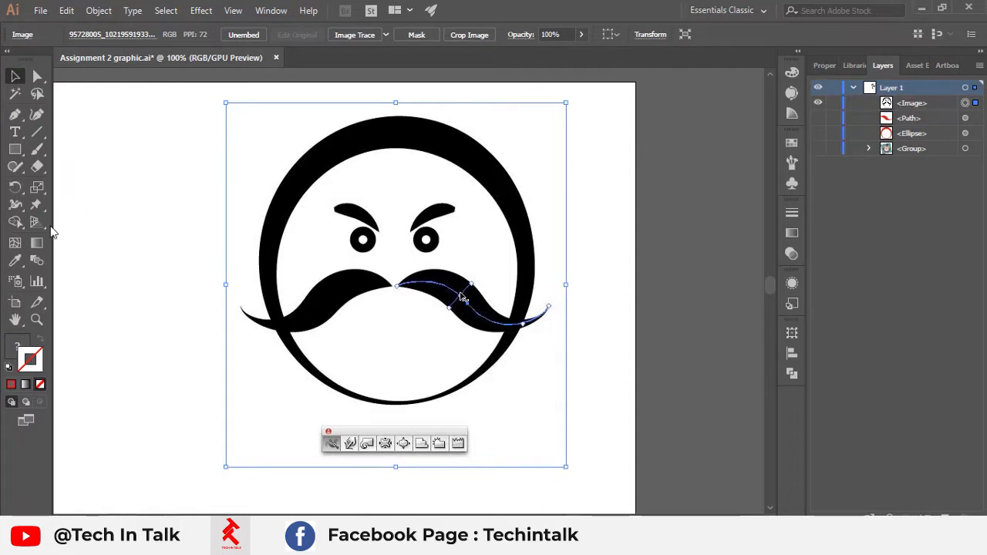
Draw a practice circle about 186 pt across with the Ellipse tool in the empty area beside the face image
click(17, 207)
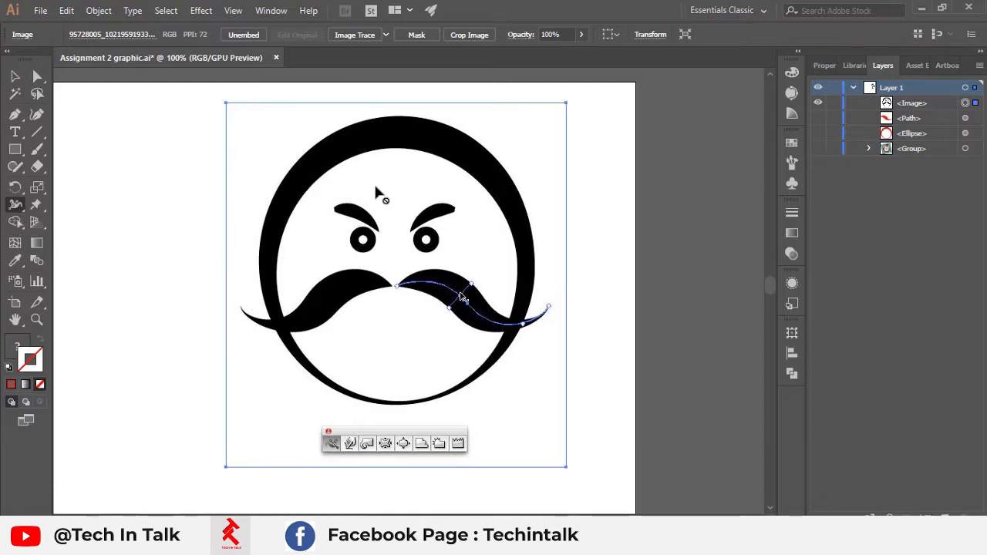
click(17, 77)
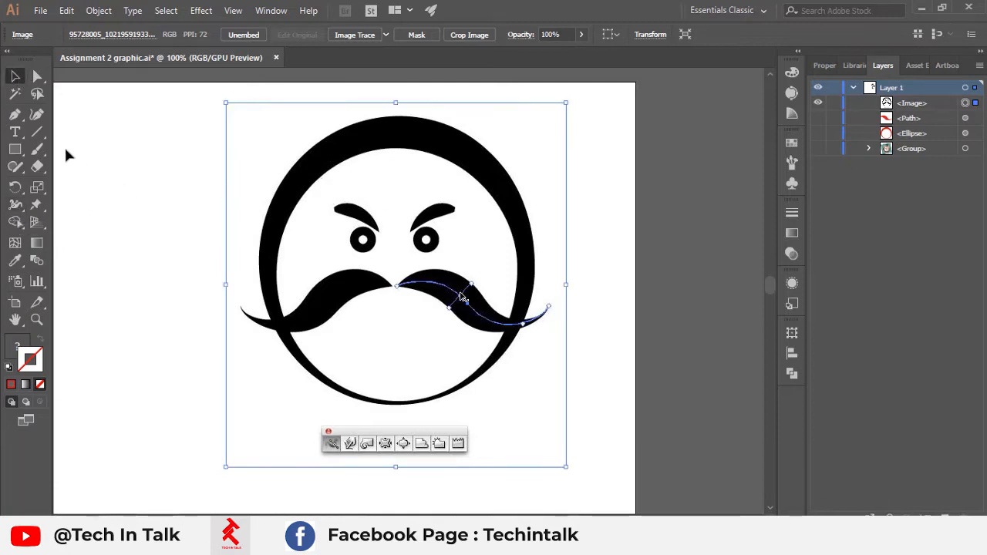
click(14, 149)
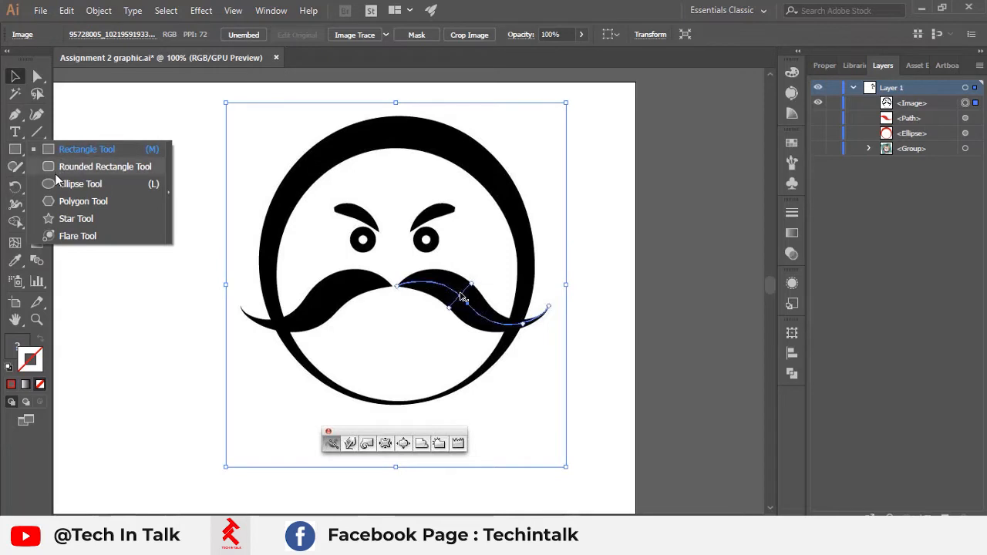
click(78, 184)
drag(101, 187, 282, 192)
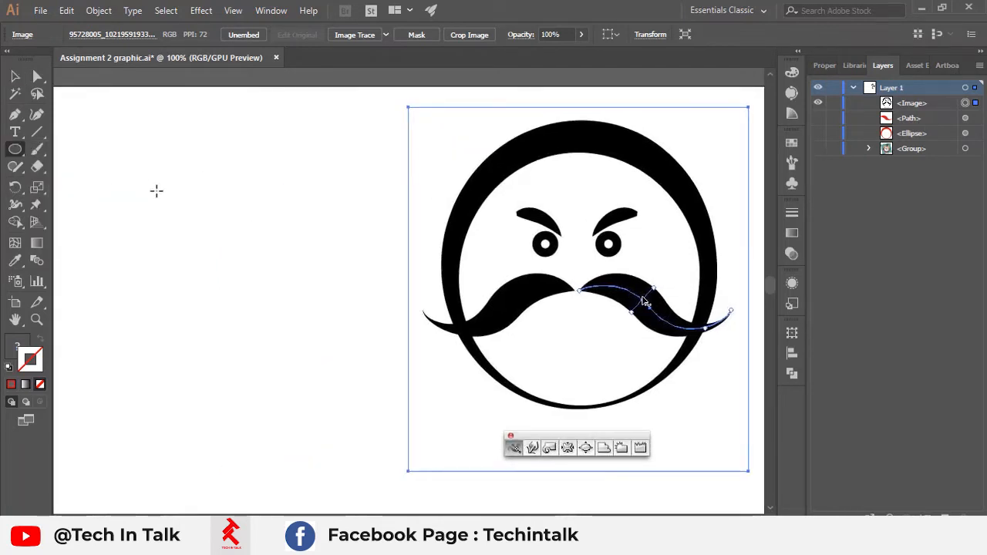
mouse_move(151, 188)
mouse_down()
mouse_move(271, 290)
mouse_move(286, 322)
mouse_up()
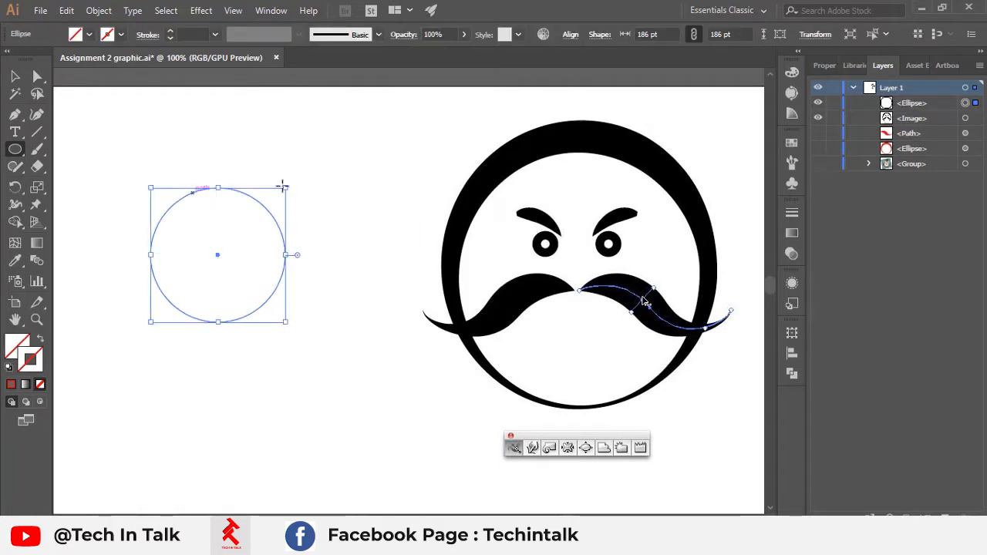
Give the practice circle a solid red stroke with a weight of 3 pt
click(33, 355)
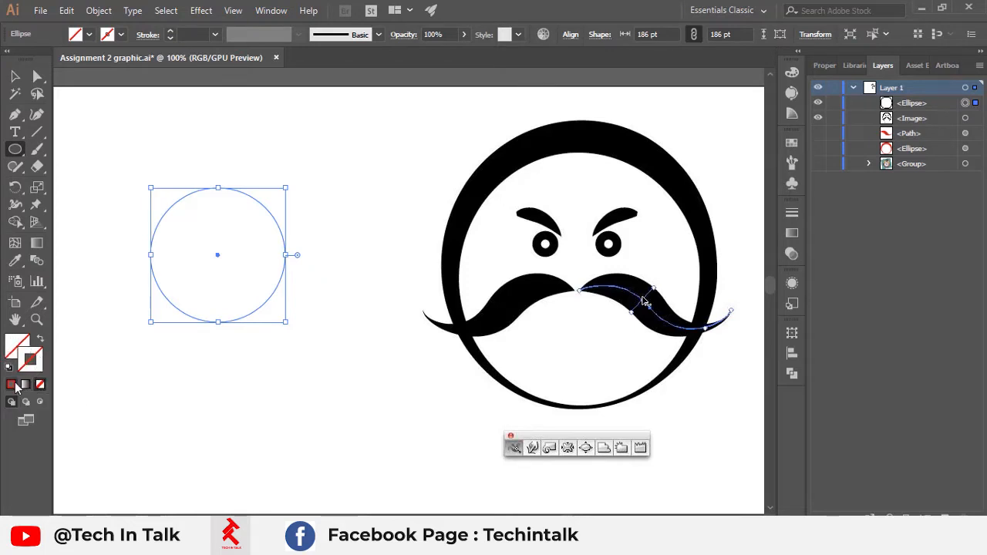
click(12, 384)
click(216, 34)
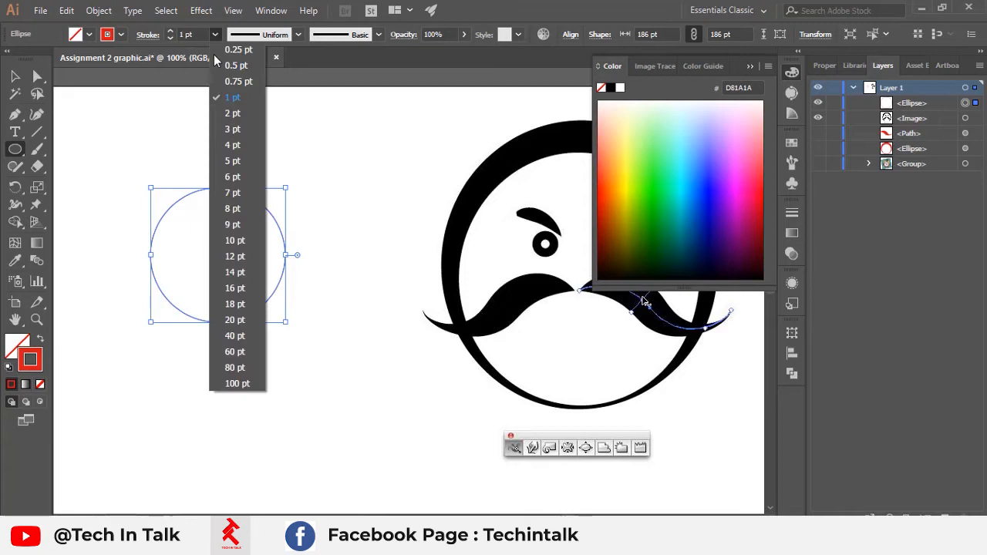
click(230, 130)
click(750, 66)
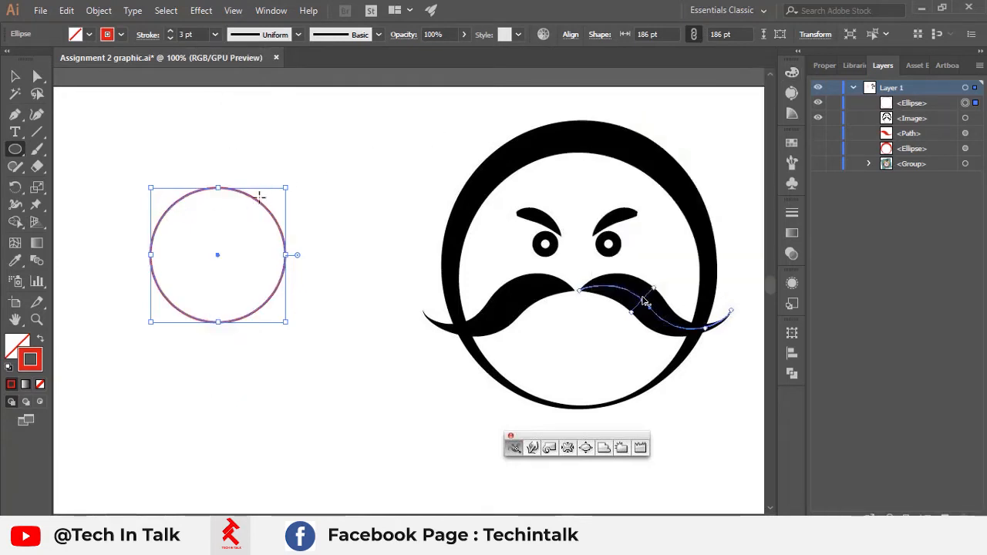
Widen the stroke at the circle's top anchor to about 66 pt with the Width tool
scroll(259, 197, up, 4)
drag(242, 211, 378, 149)
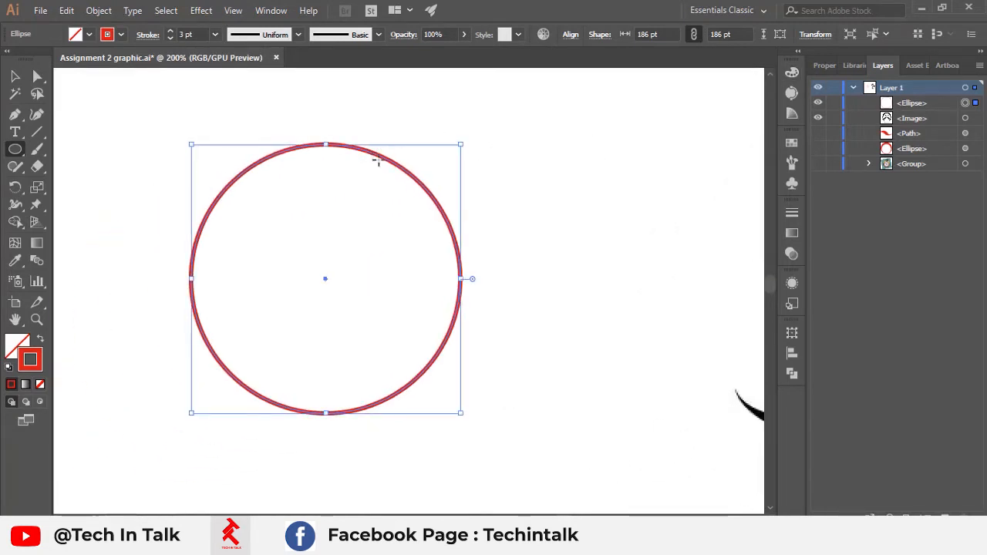
click(20, 211)
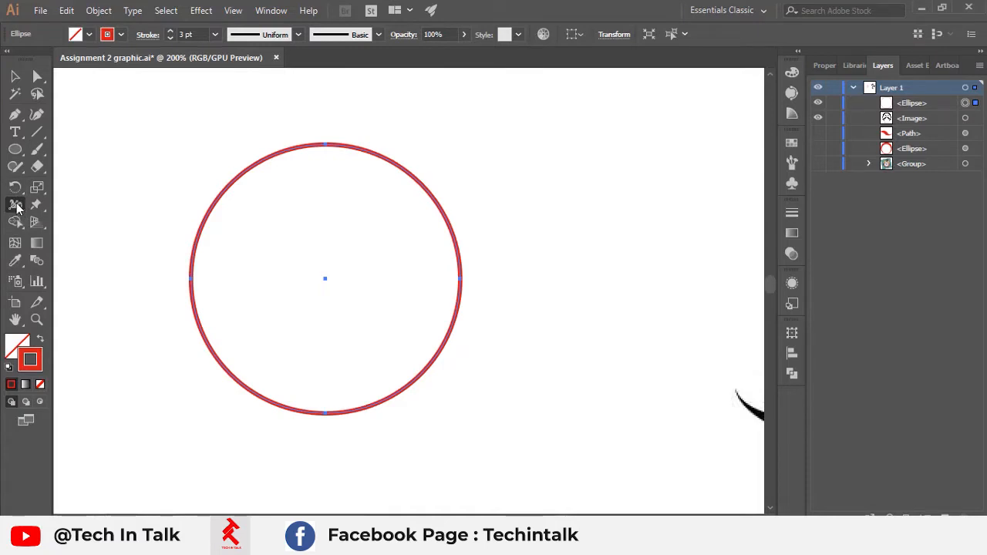
click(17, 207)
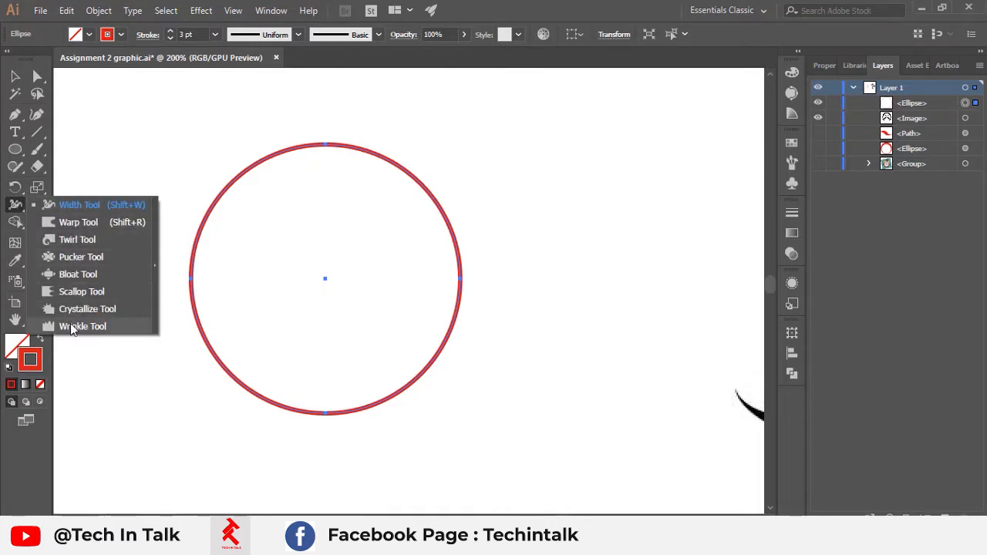
click(75, 205)
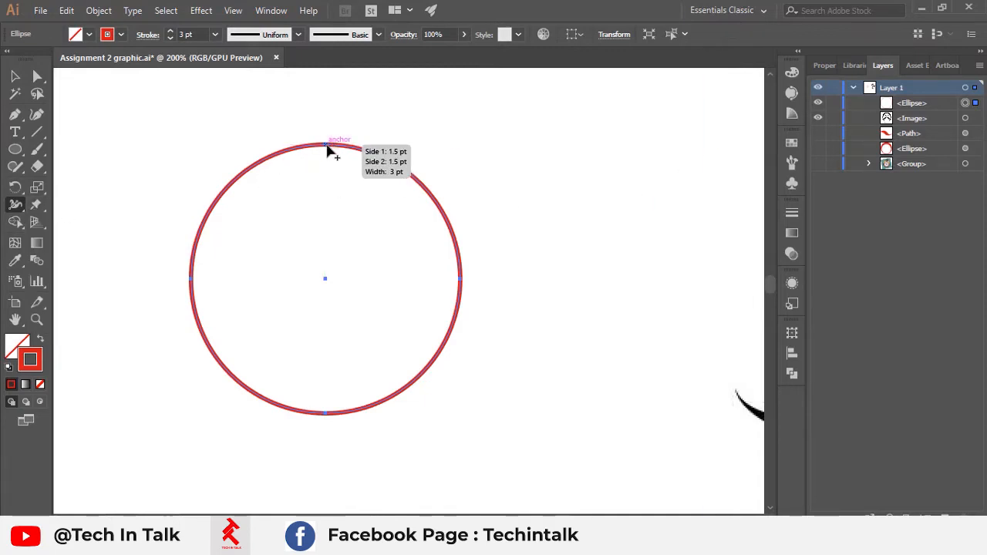
drag(327, 152, 327, 198)
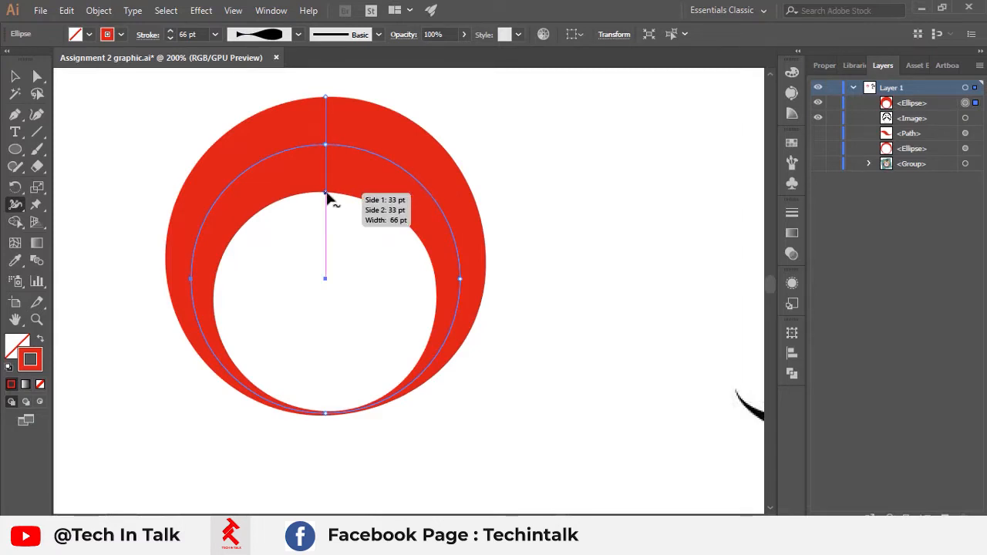
Narrow the stroke at the circle's top width point to about 36 pt
scroll(327, 198, up, 4)
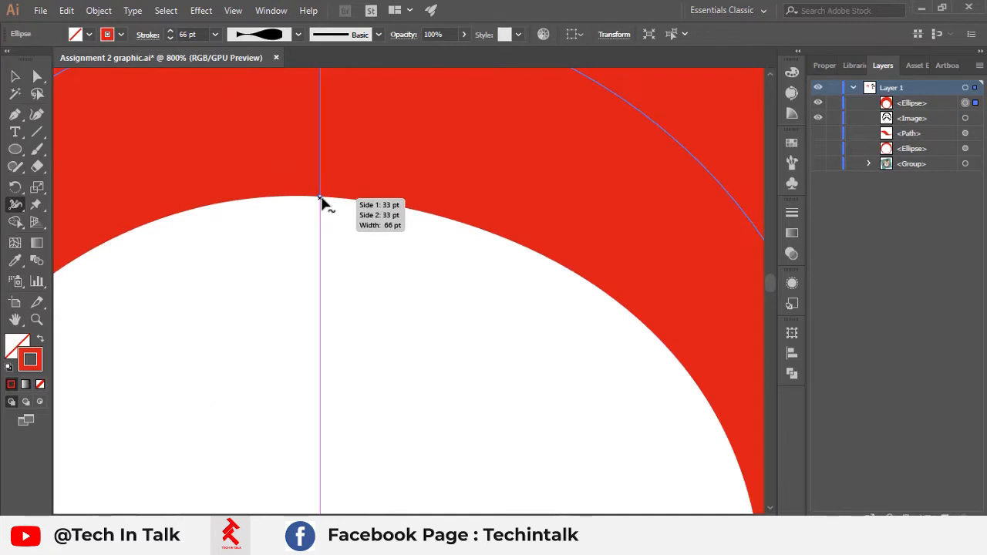
scroll(322, 199, down, 4)
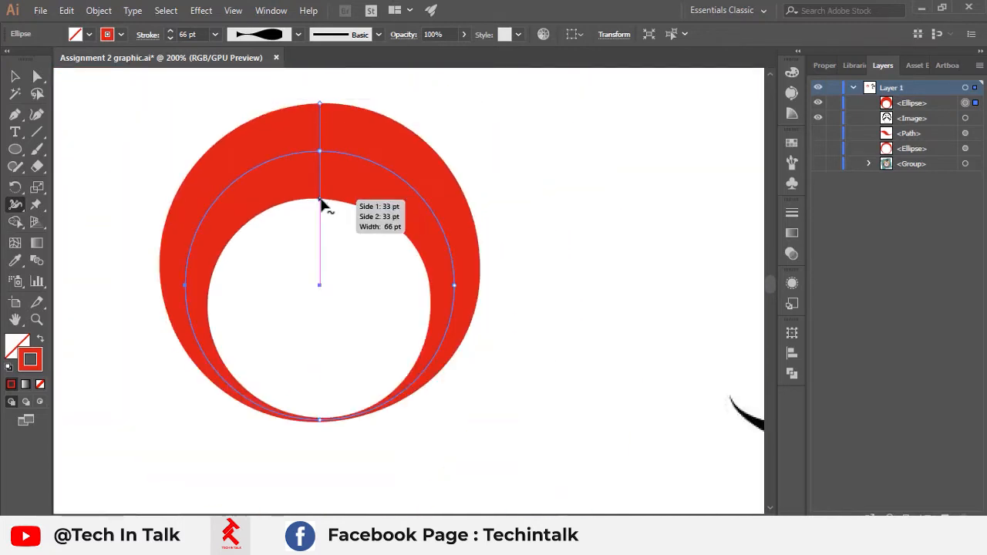
drag(321, 200, 326, 183)
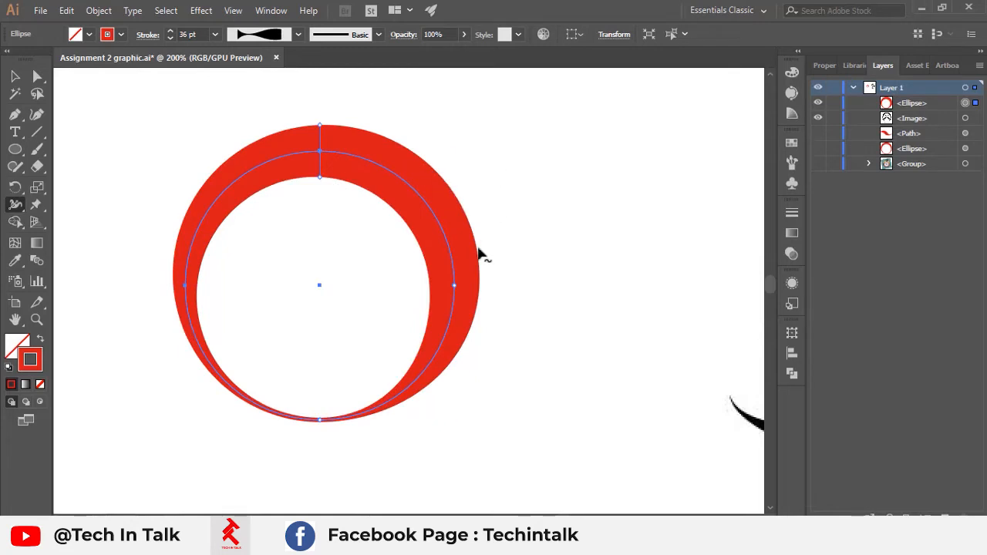
Slide the circle's right-hand width point down along the path and widen the stroke at the upper right to about 135 pt
drag(459, 287, 431, 360)
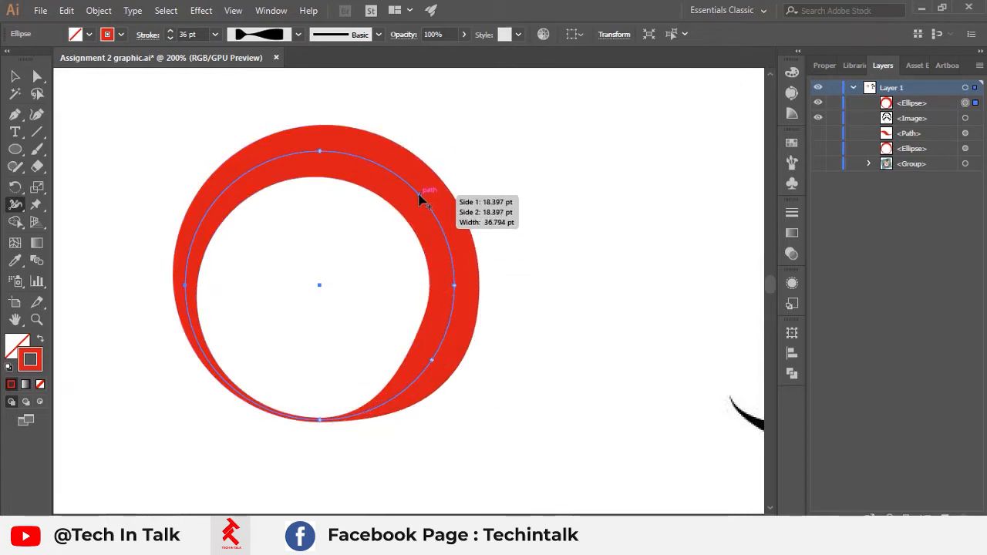
mouse_move(419, 196)
mouse_down()
mouse_move(366, 256)
mouse_move(444, 160)
mouse_move(338, 256)
mouse_move(345, 259)
mouse_up()
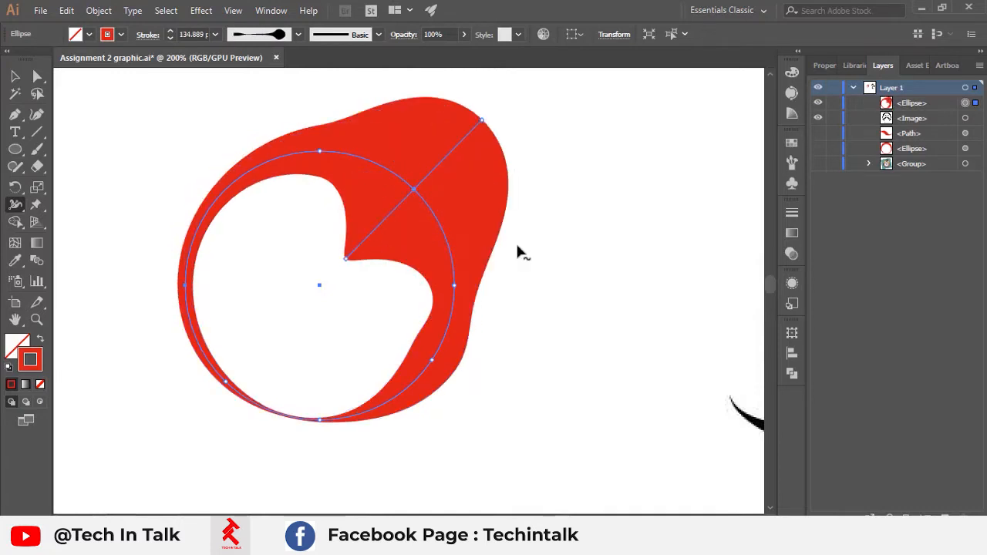
Undo the recent width-point edits on the red practice circle and delete the circle
key(ctrl+z)
key(ctrl+z)
key(ctrl+z)
key(ctrl+z)
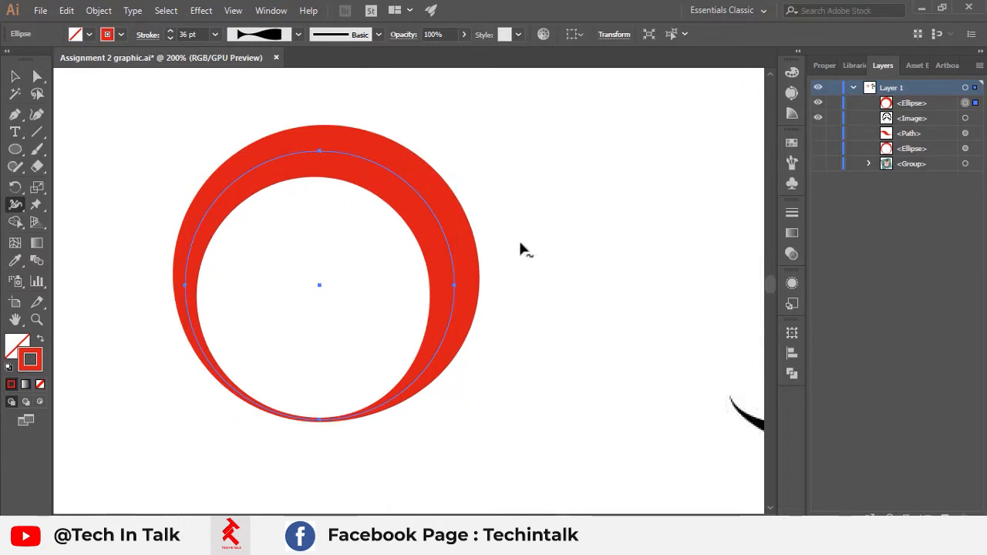
key(ctrl+z)
scroll(510, 240, down, 2)
drag(487, 234, 340, 244)
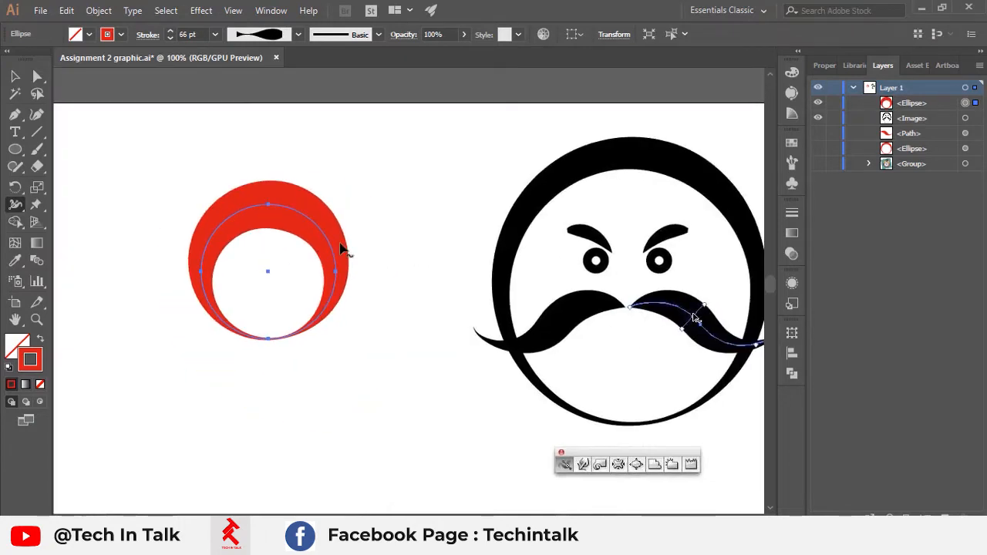
key(v)
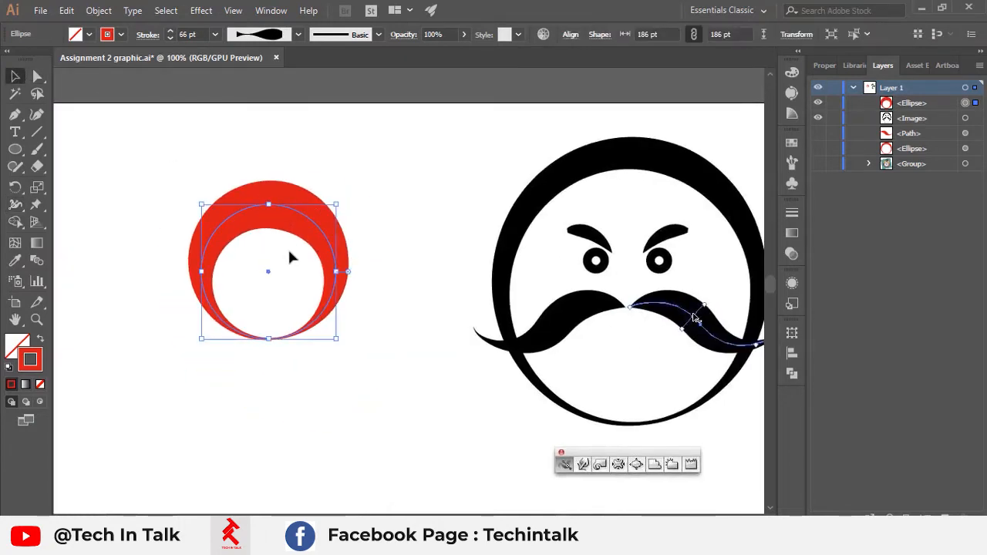
key(Delete)
Lock the embedded face image and try to move it
drag(686, 232, 497, 201)
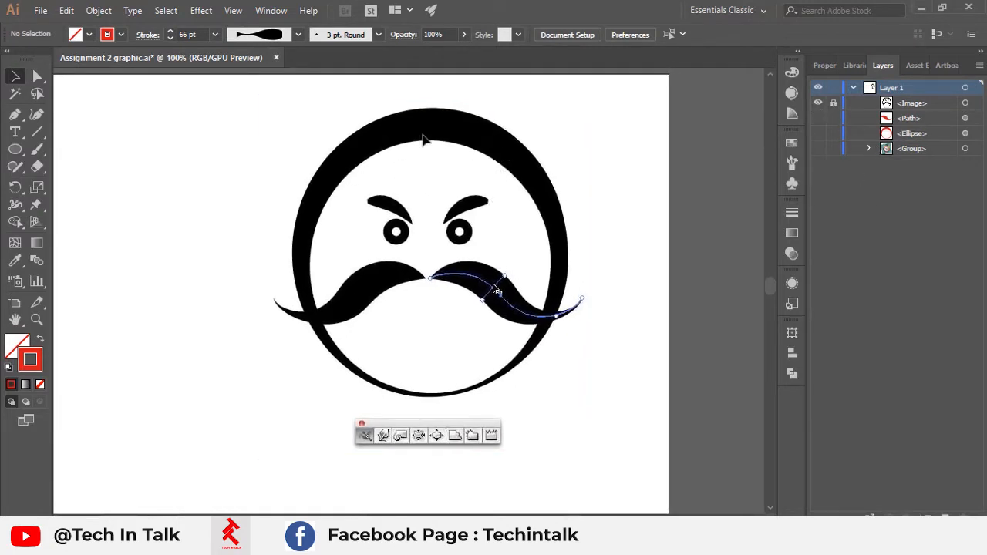
drag(422, 124, 229, 222)
Draw two trial circles beside the face, about 222 pt and 196 pt across, and remove each one
click(15, 149)
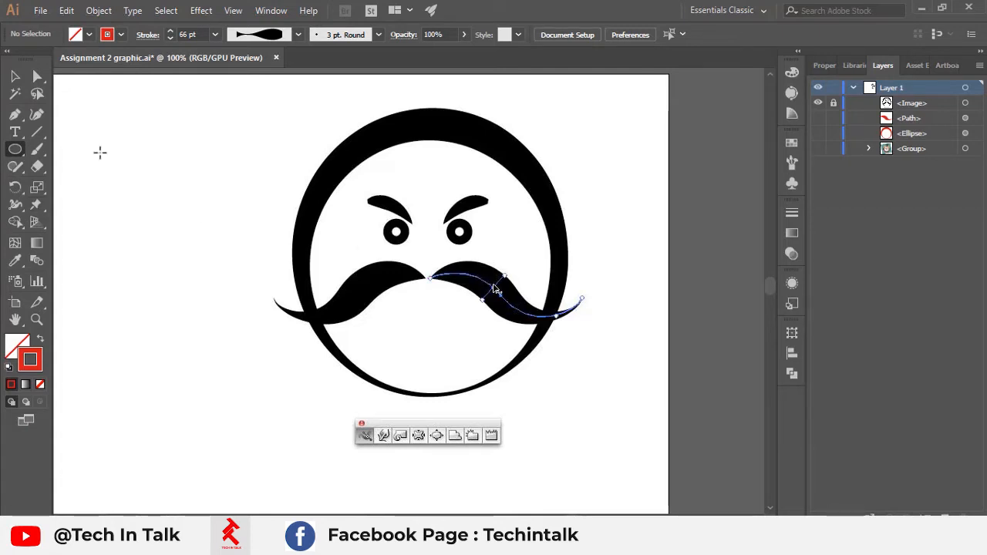
drag(110, 140, 190, 145)
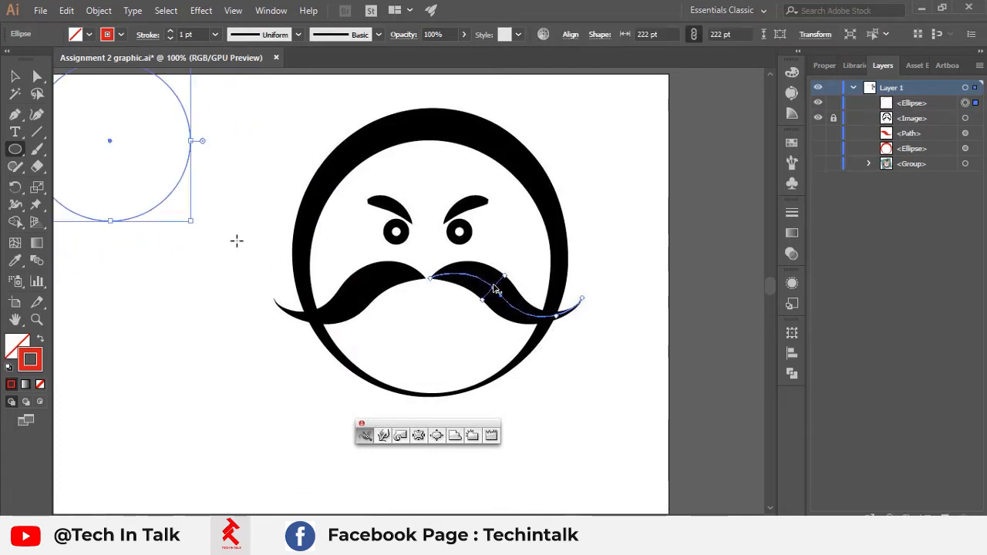
key(ctrl+z)
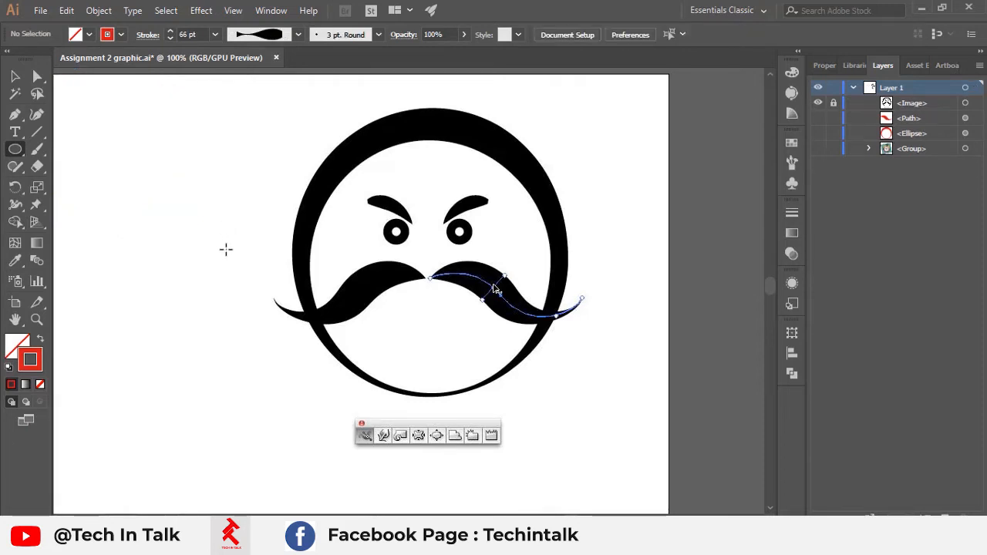
mouse_move(226, 249)
mouse_down()
mouse_move(343, 347)
mouse_move(298, 318)
mouse_up()
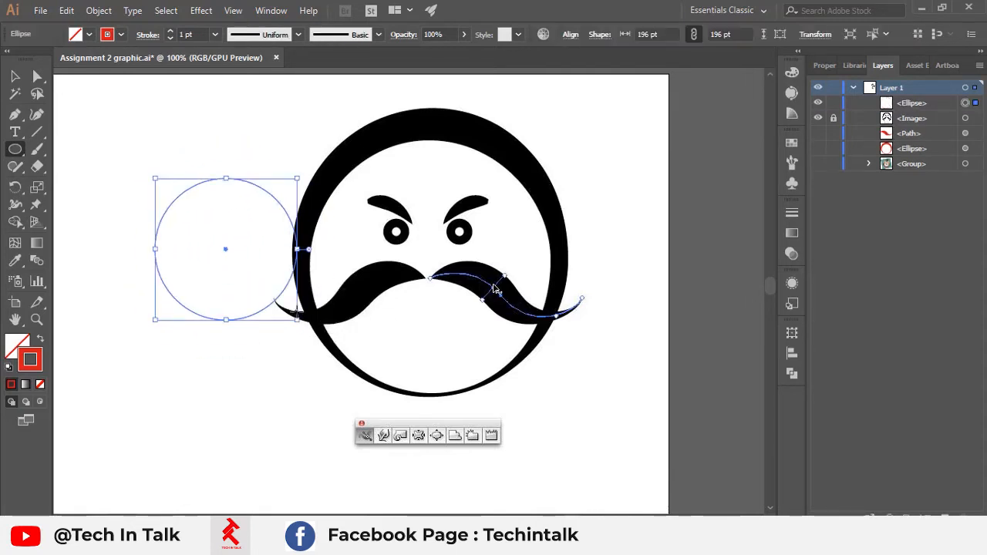
key(Delete)
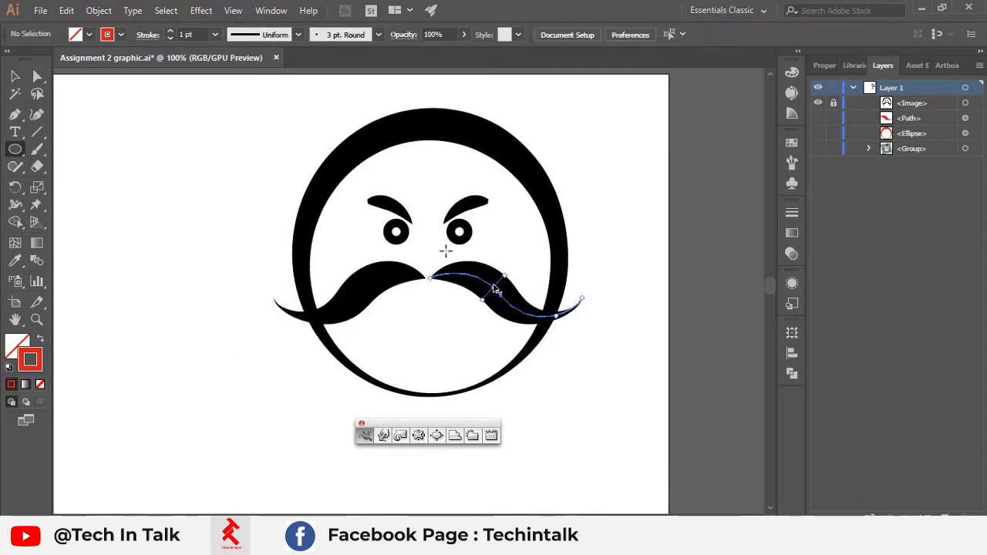
Draw a circle about 330 pt across from the face's centre, reaching its inner outline, and activate the Width tool
drag(429, 261, 543, 381)
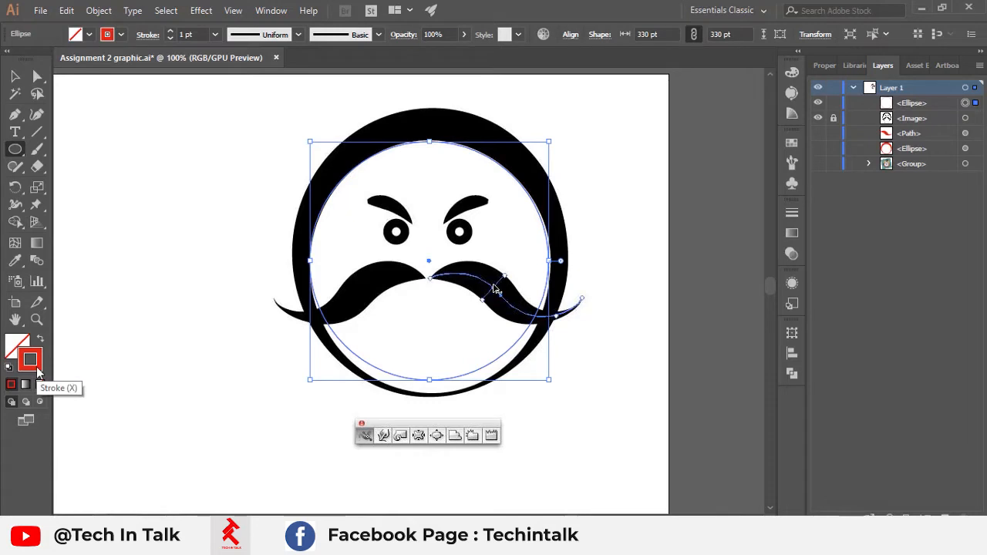
click(16, 207)
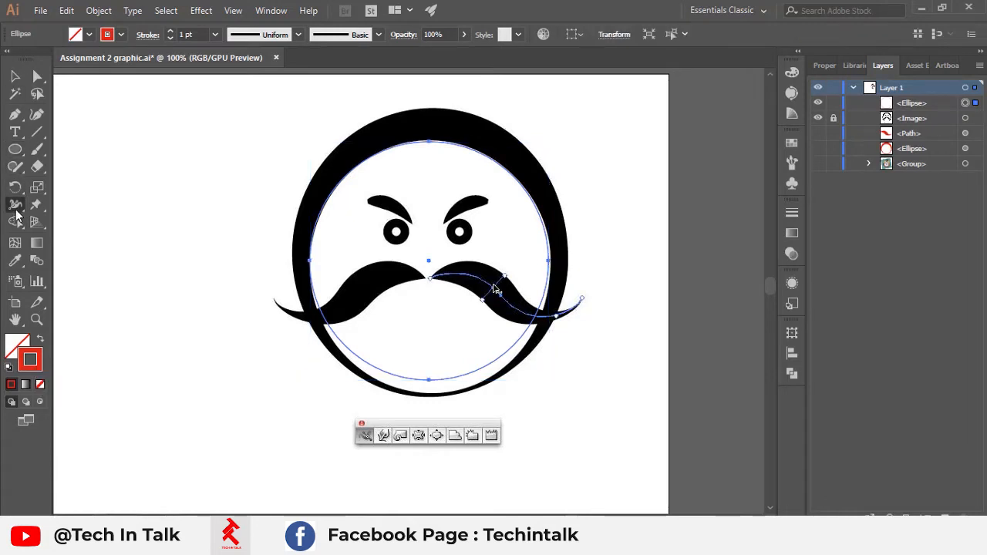
Widen the circle's stroke at its top to 48 pt, scale the circle to 352 pt across and nudge it over the face outline
mouse_move(431, 144)
mouse_down()
mouse_move(436, 120)
mouse_move(435, 130)
mouse_up()
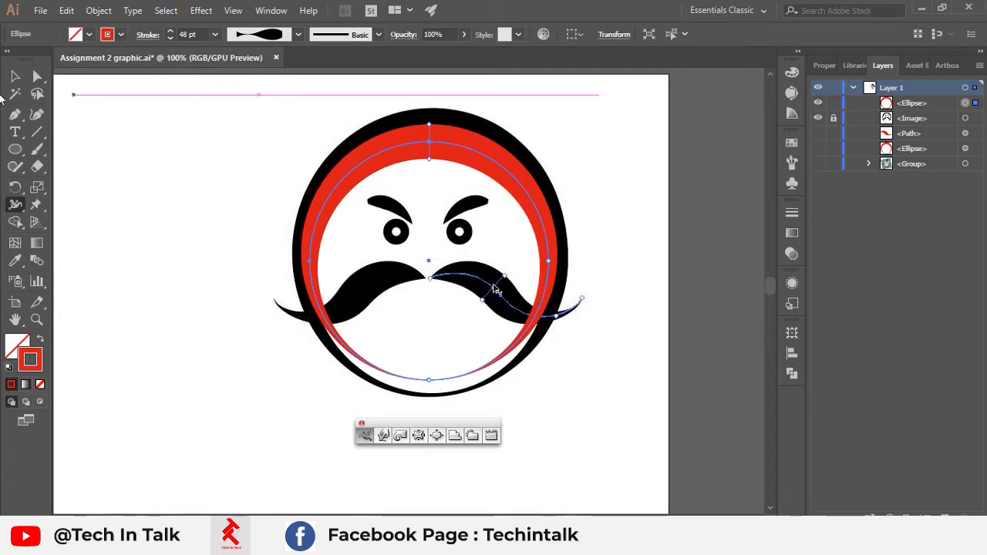
click(14, 76)
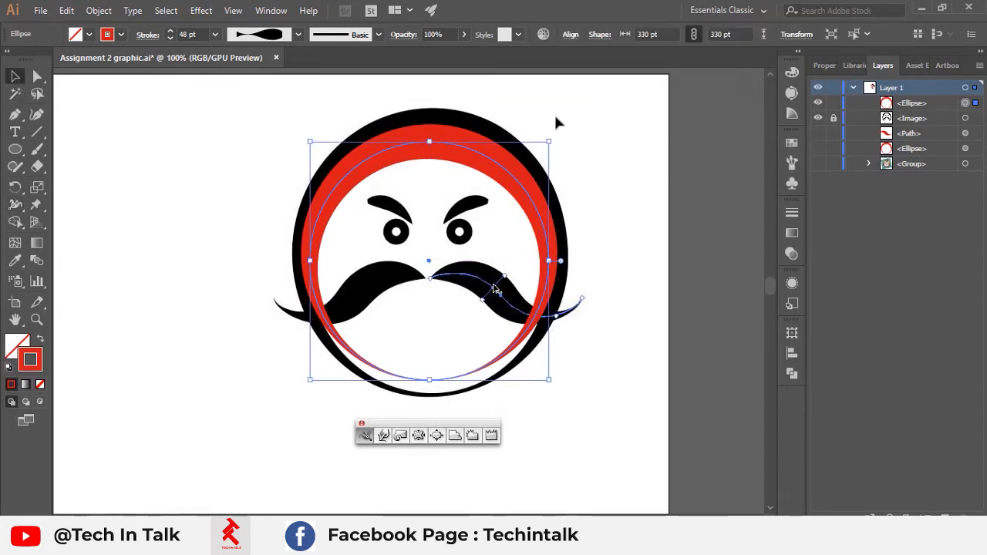
drag(549, 141, 560, 134)
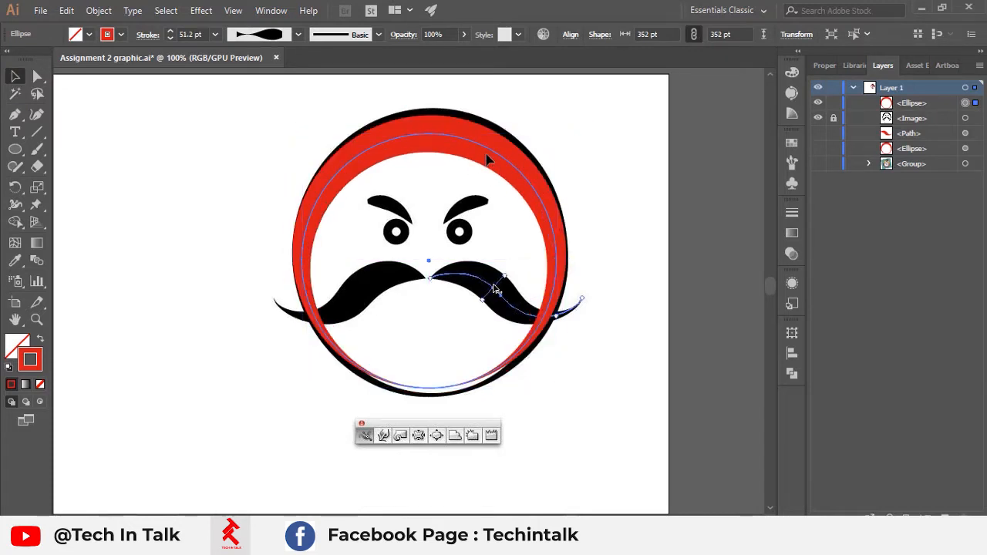
scroll(505, 257, up, 1)
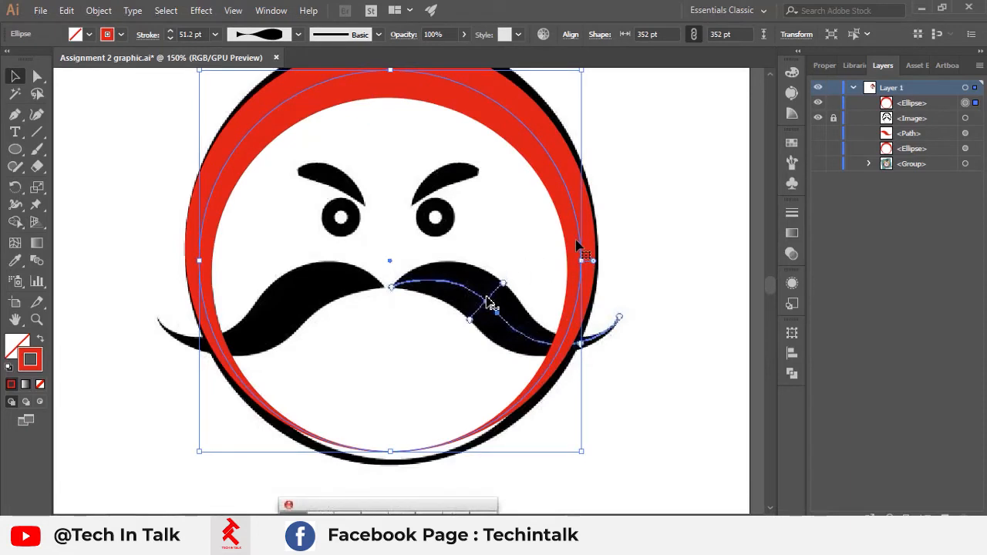
key(Right)
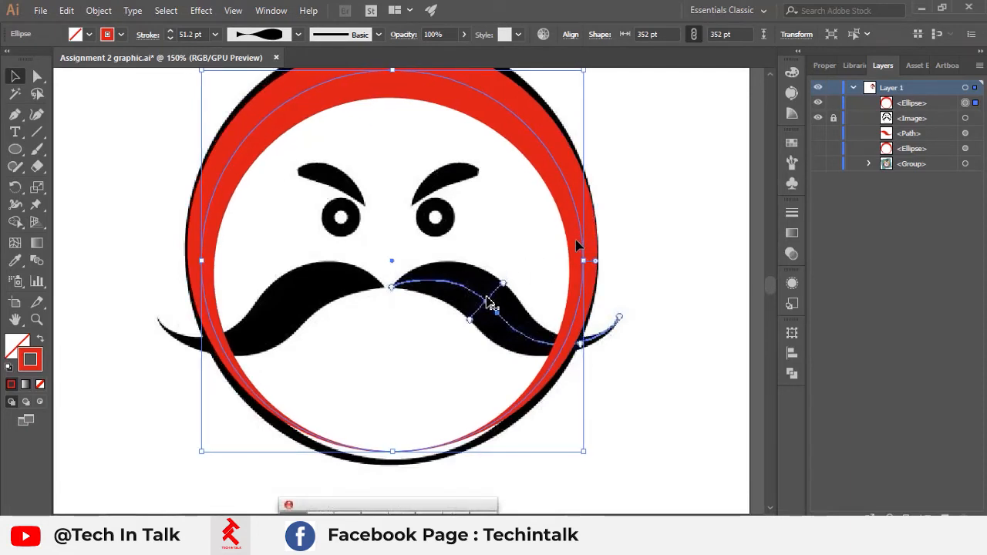
Stretch the ellipse at its top and bottom to about 372.75 pt high to match the face outline
scroll(540, 131, up, 1)
scroll(490, 148, down, 1)
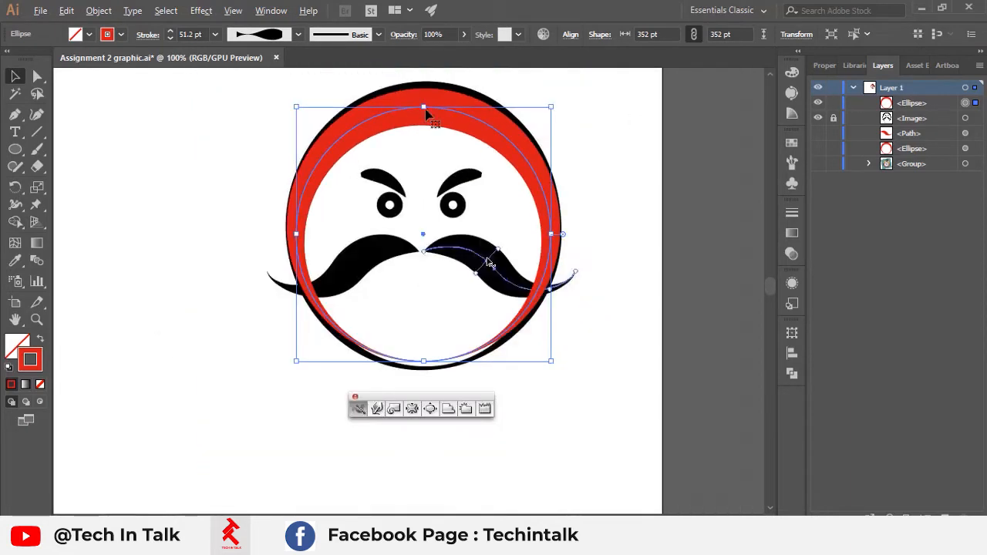
drag(424, 105, 423, 99)
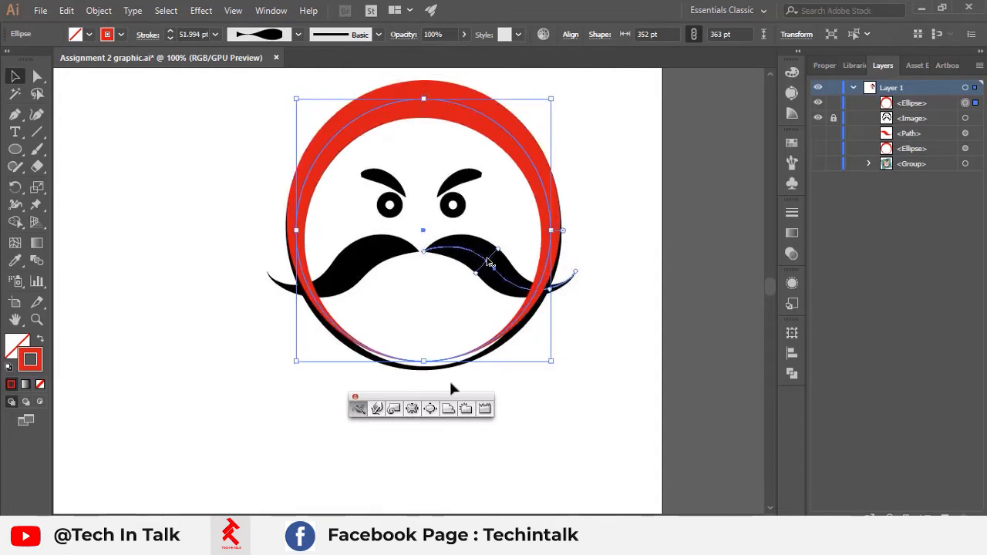
drag(424, 363, 425, 373)
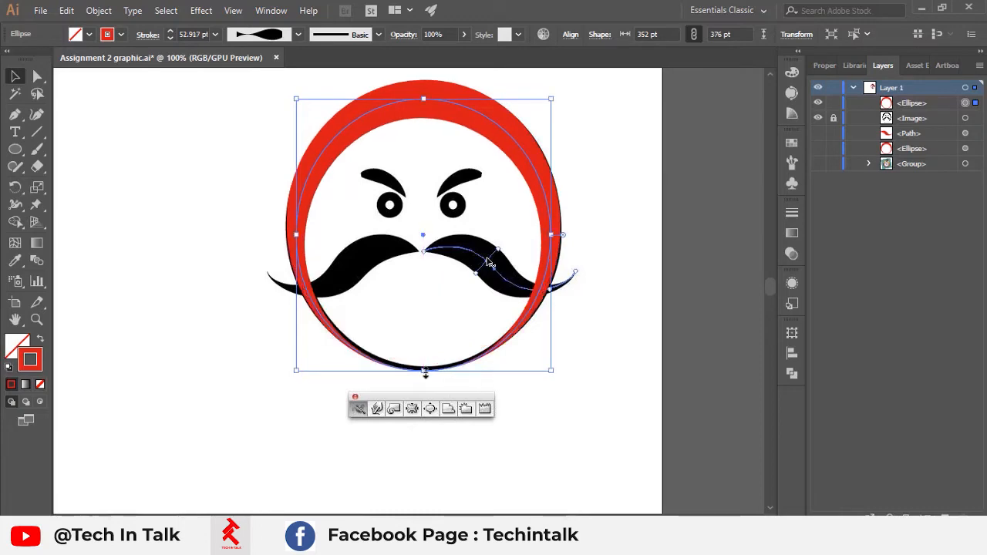
scroll(526, 354, up, 4)
drag(302, 360, 604, 340)
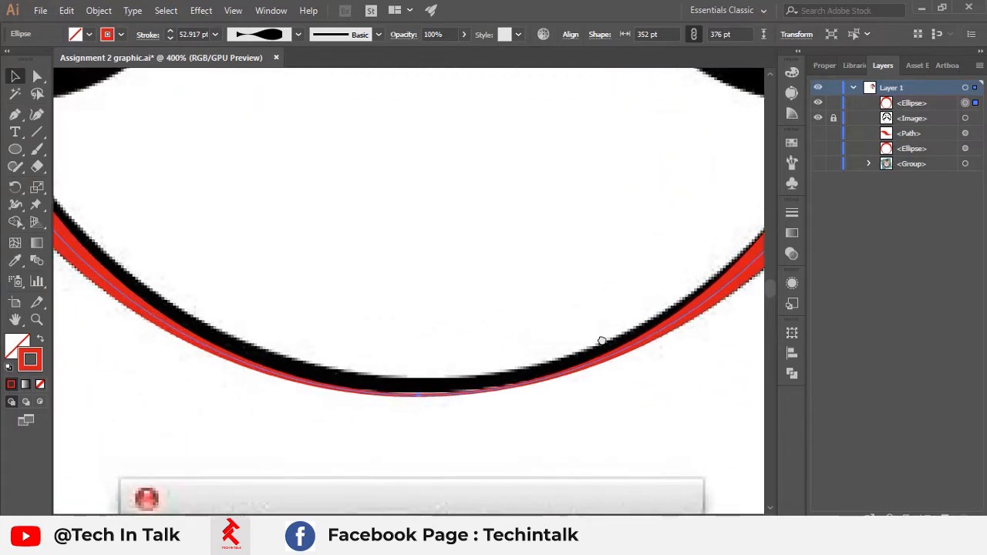
drag(421, 397, 422, 388)
scroll(422, 388, down, 2)
scroll(444, 293, down, 3)
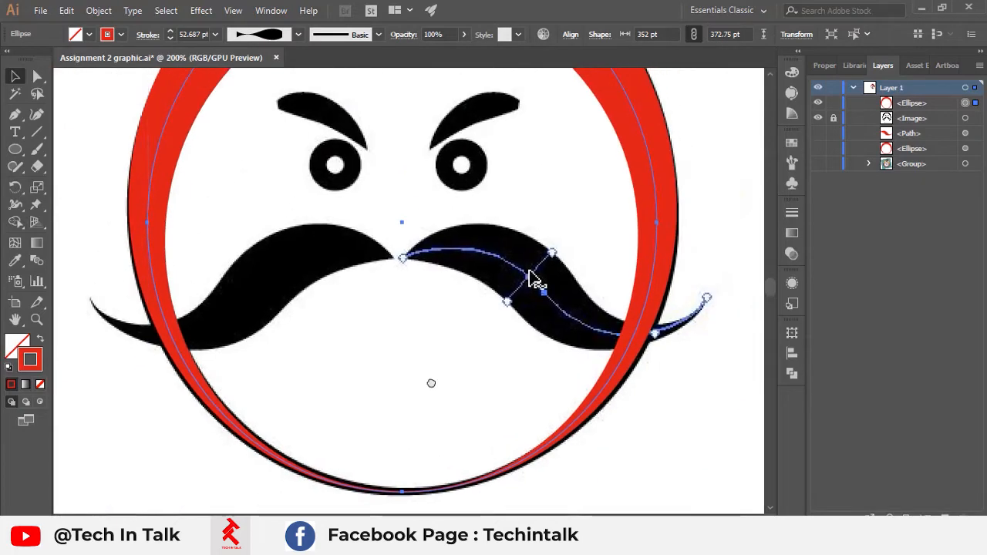
Move the red ellipse off the face into the empty area beside it and deselect it
drag(442, 156, 424, 214)
scroll(414, 163, up, 4)
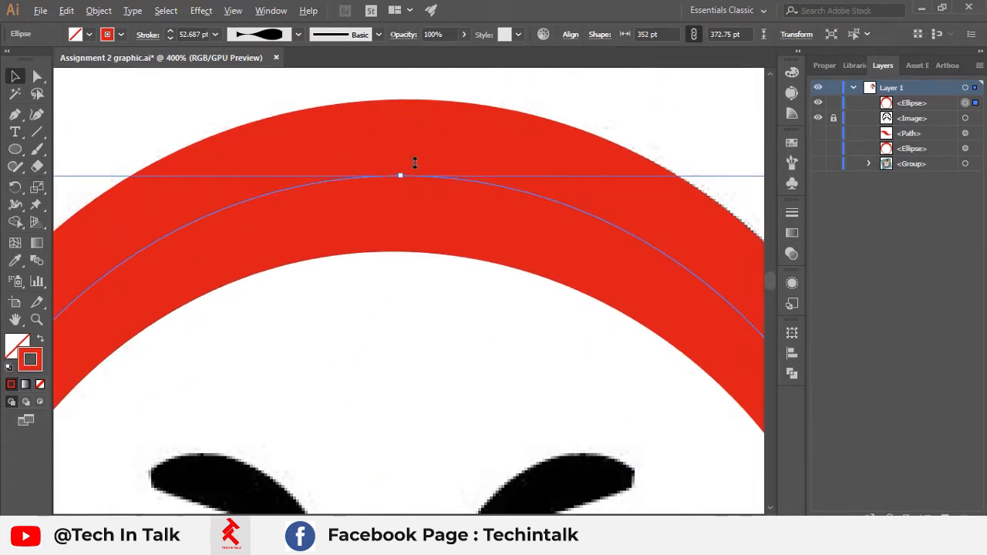
scroll(399, 177, down, 2)
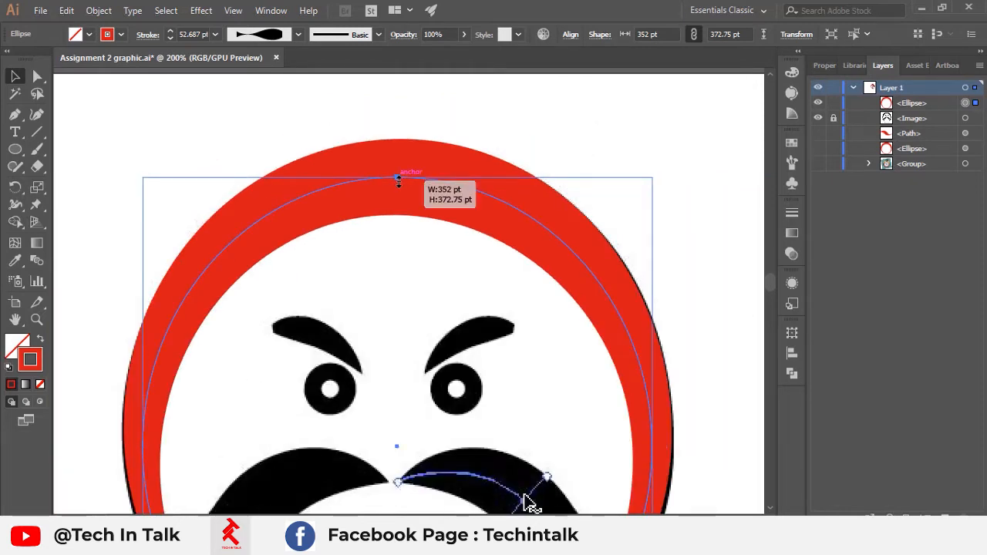
scroll(611, 206, down, 2)
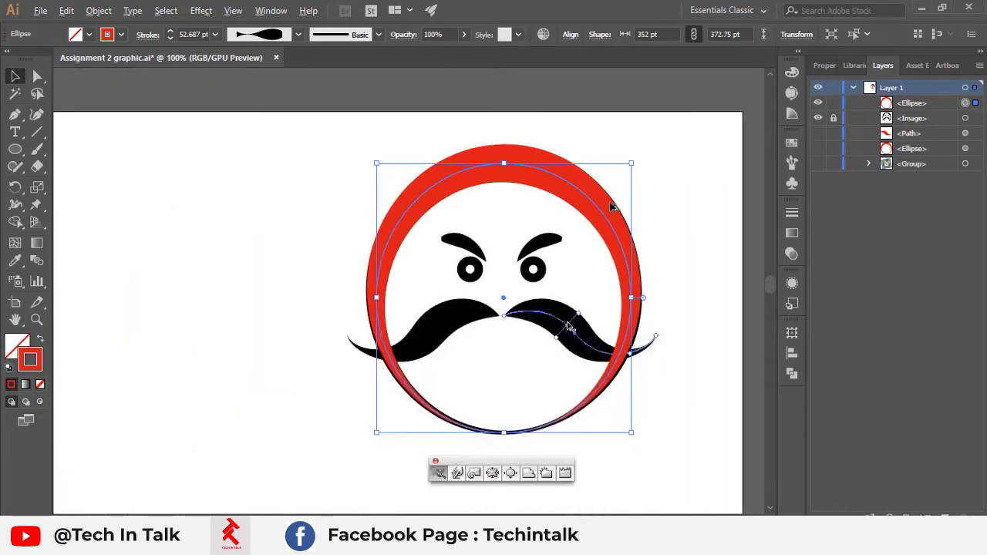
drag(585, 212, 307, 211)
click(596, 149)
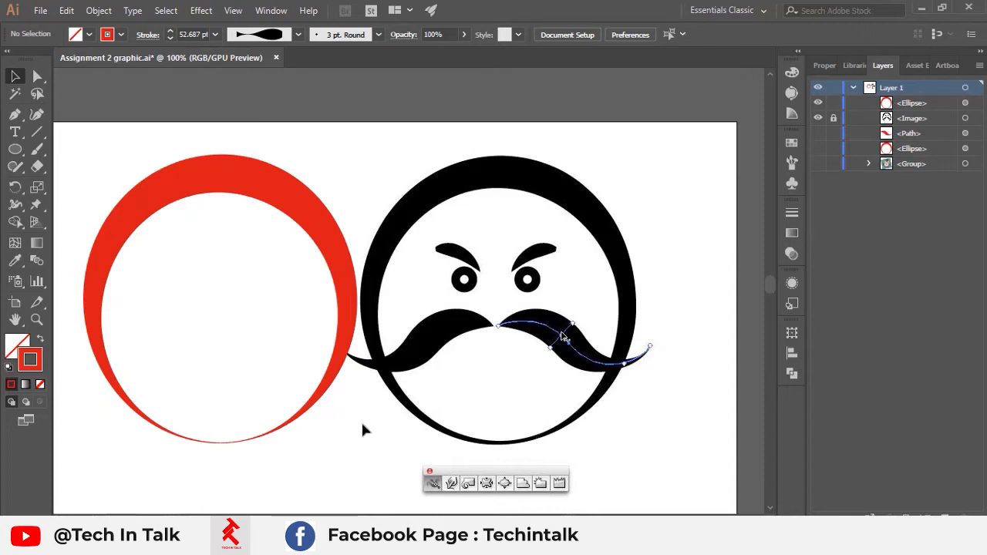
Use the Width tool to widen the ellipse's stroke at its bottom point to about 3.5 pt
click(14, 207)
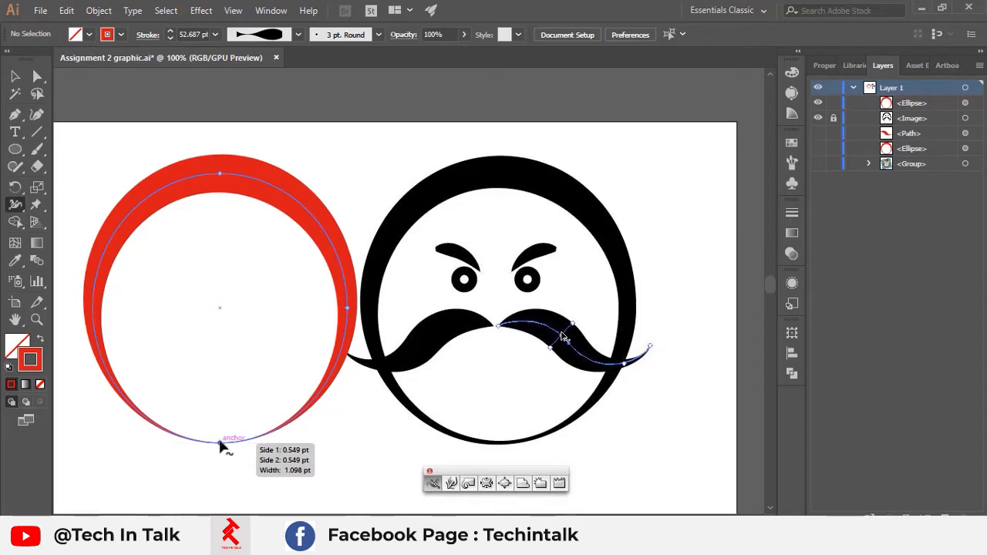
drag(220, 441, 220, 443)
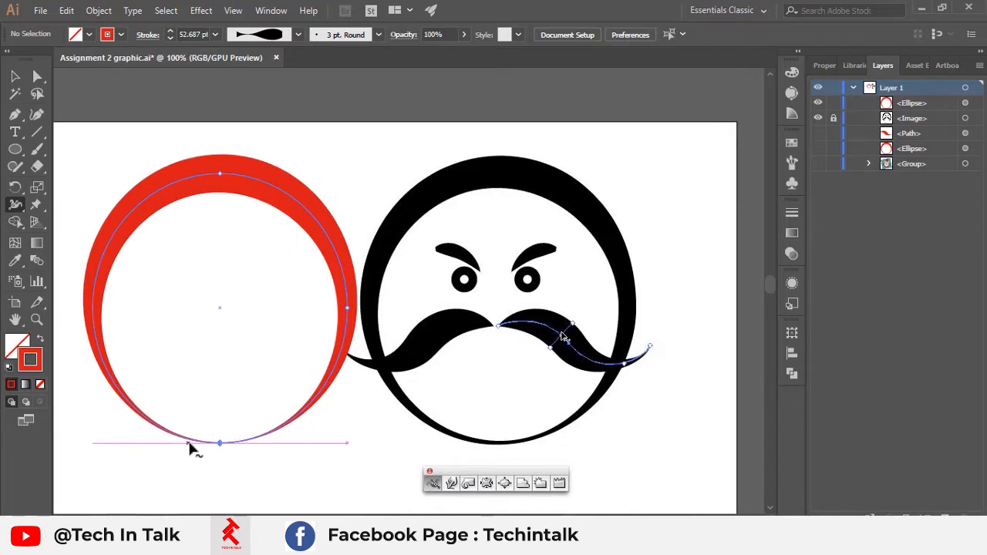
scroll(205, 452, up, 2)
scroll(224, 443, up, 3)
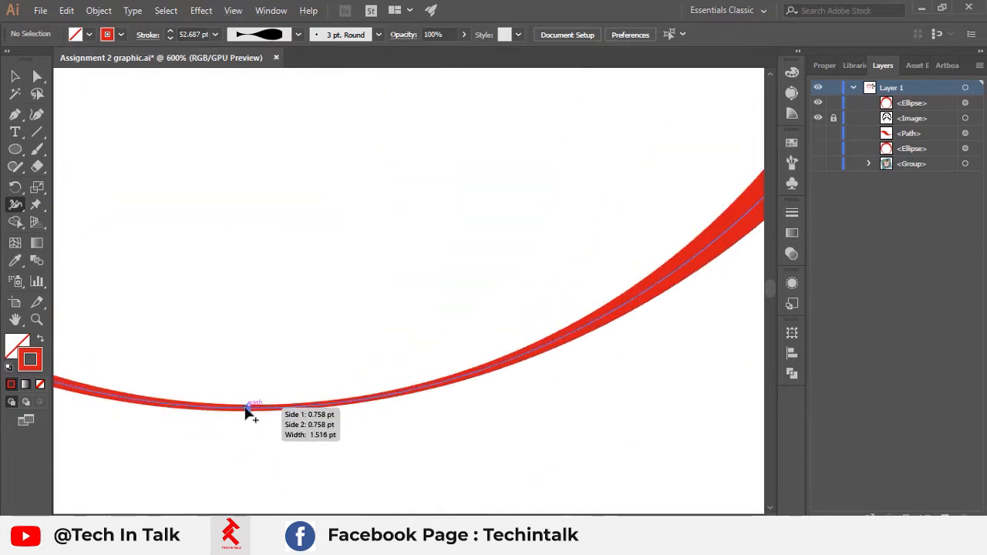
scroll(250, 411, up, 5)
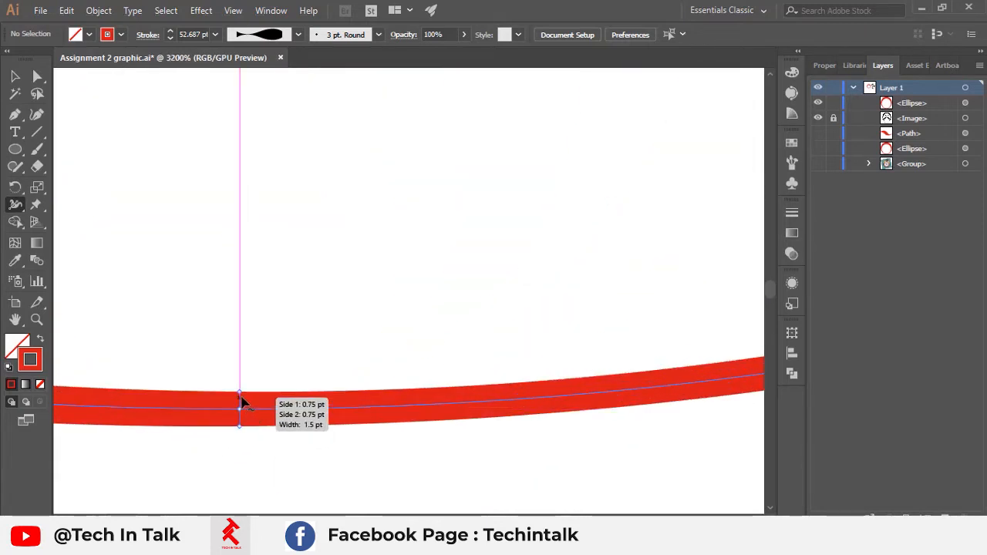
drag(241, 390, 240, 385)
scroll(239, 386, down, 8)
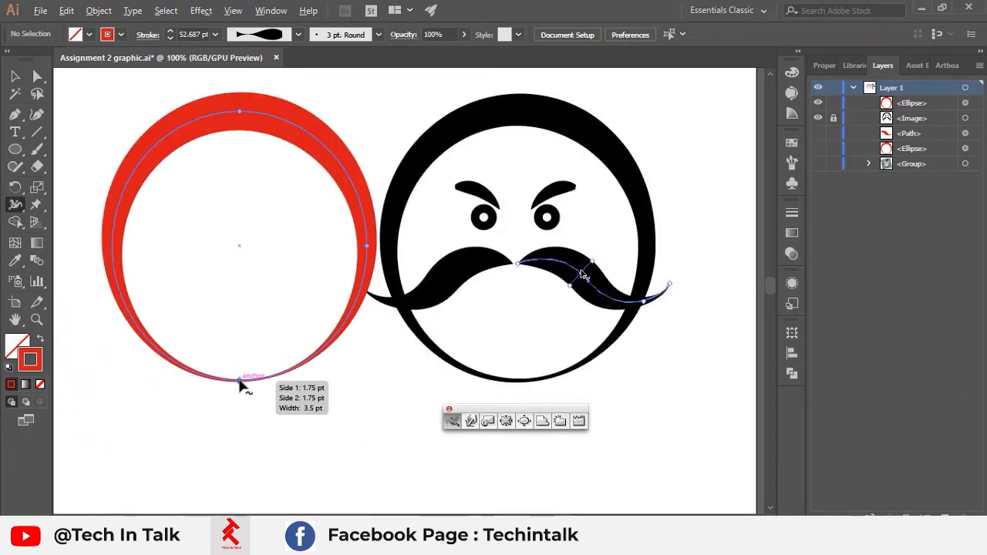
Move the red ellipse back over the face and nudge it into alignment with the black outline
key(v)
click(194, 290)
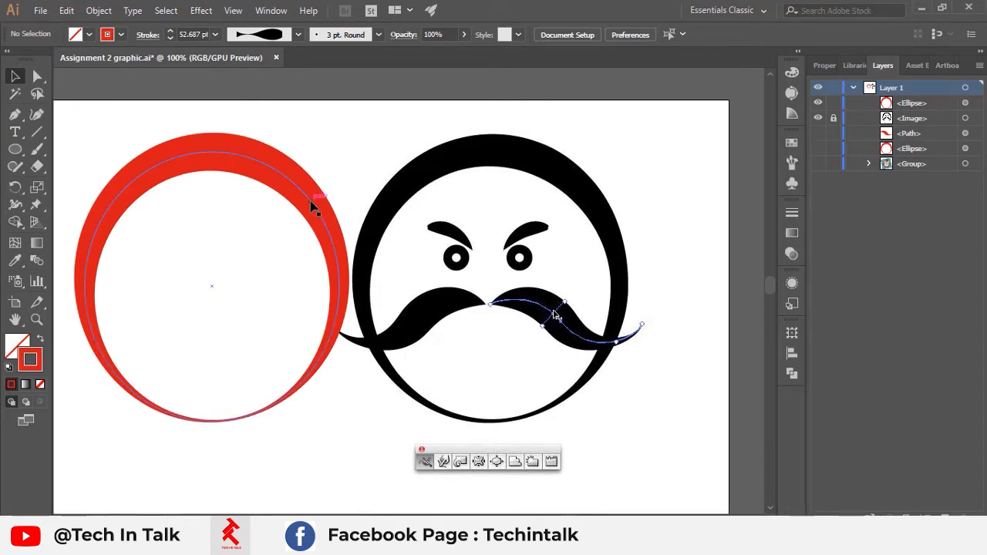
drag(313, 206, 609, 199)
key(Left)
key(Left)
key(Left)
key(Left)
key(Left)
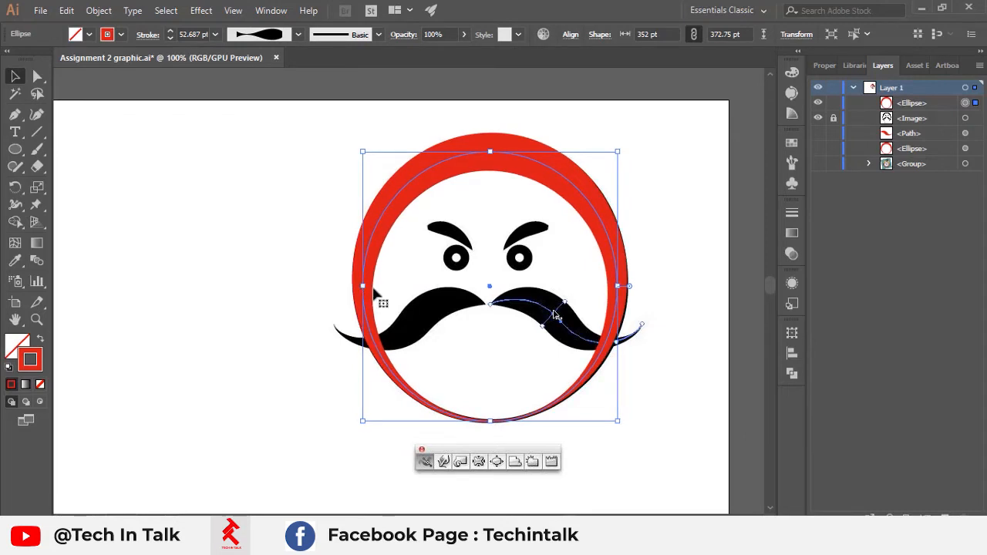
key(Right)
key(Right)
key(Down)
key(Left)
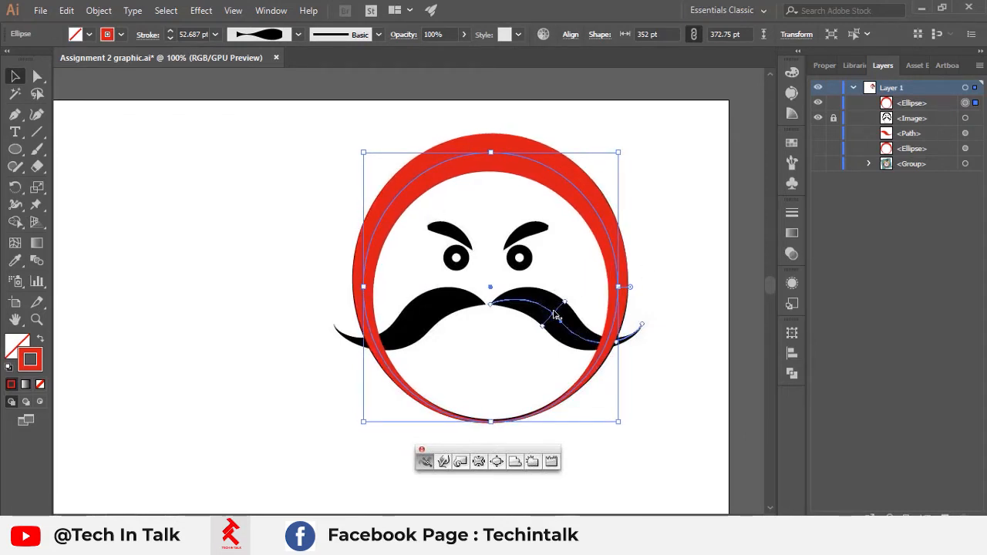
Hide the red ellipse and draw a curved Pen path along the centreline of the right mustache half, from nose to tip
click(819, 103)
scroll(588, 312, up, 2)
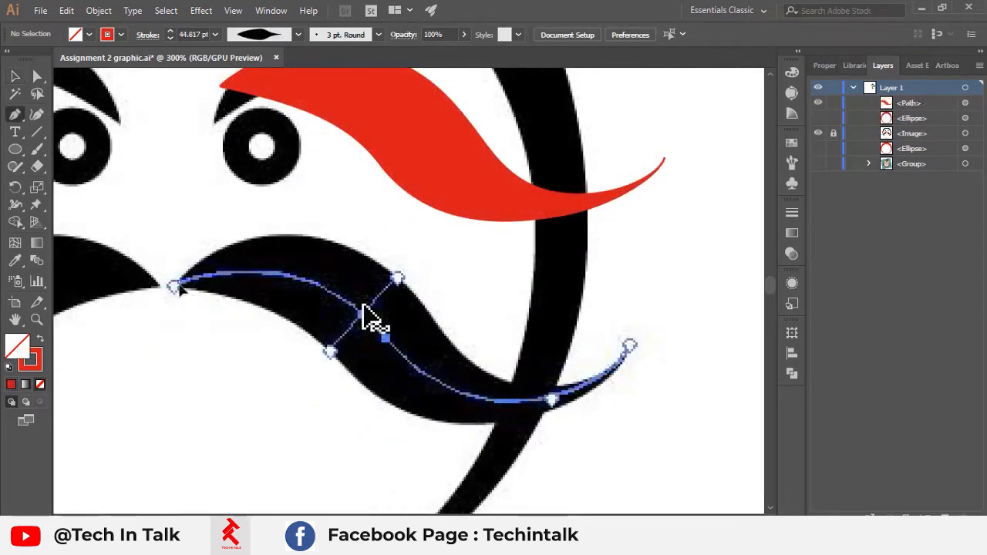
click(178, 284)
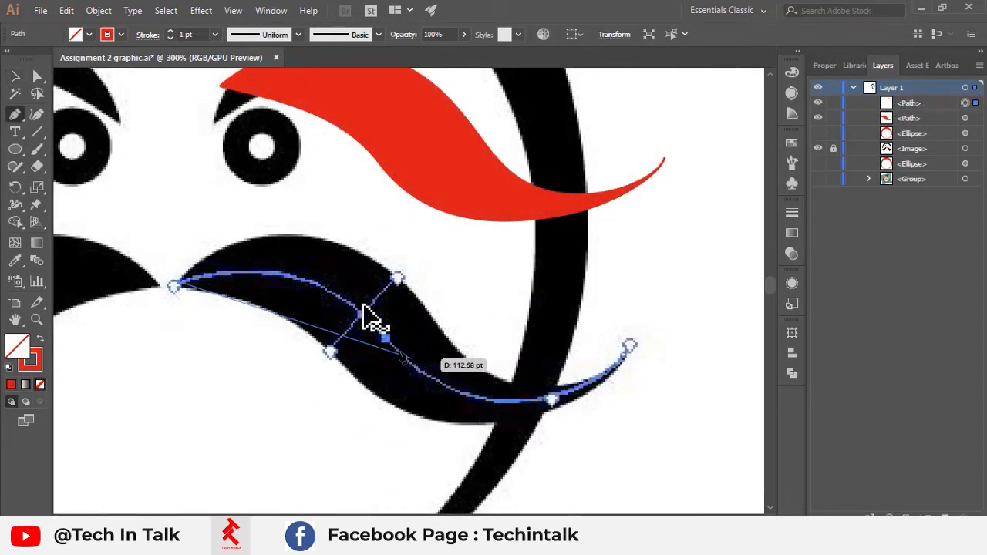
click(386, 340)
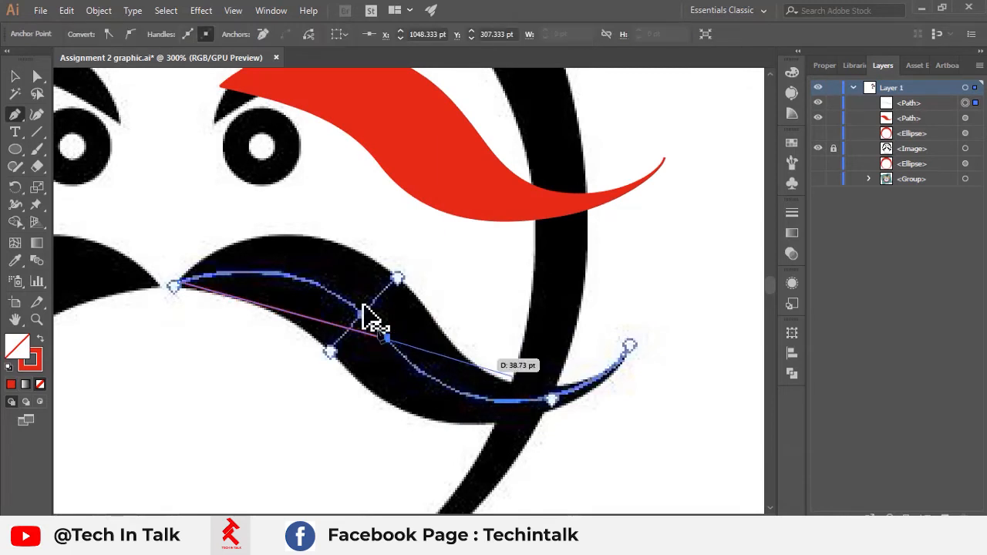
key(ctrl+z)
drag(387, 340, 490, 448)
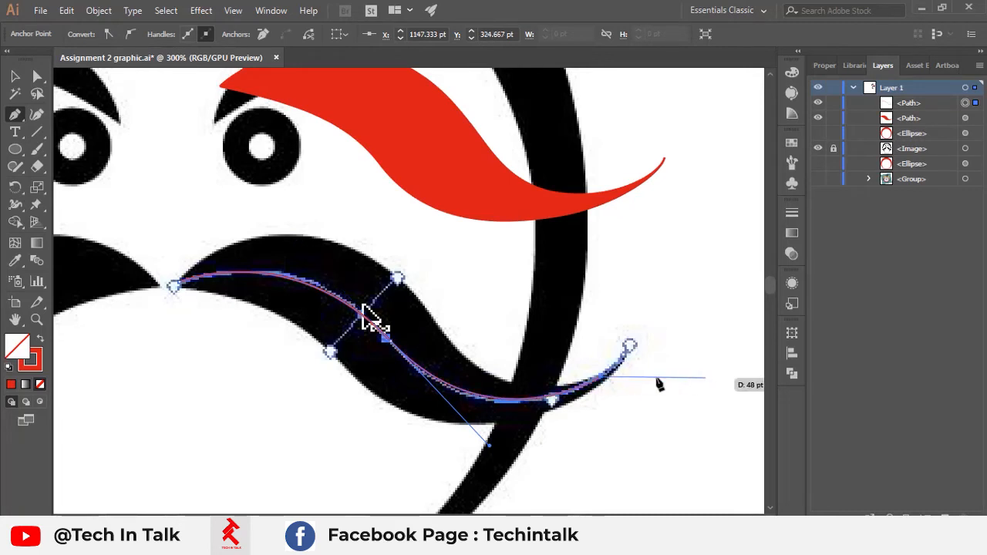
Widen the new path's stroke near its middle to about 43 pt and adjust its curve handle and tip to follow the mustache
click(15, 205)
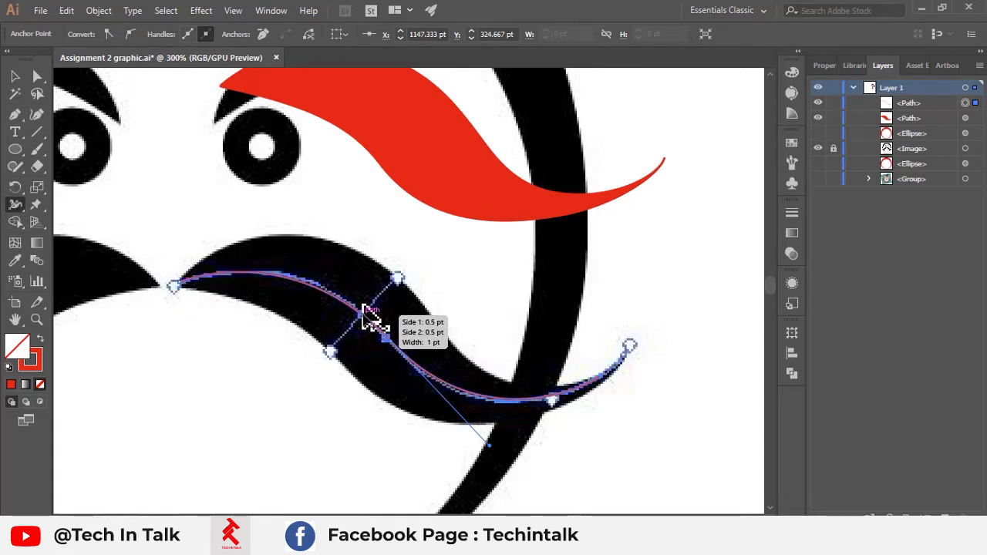
drag(369, 310, 400, 283)
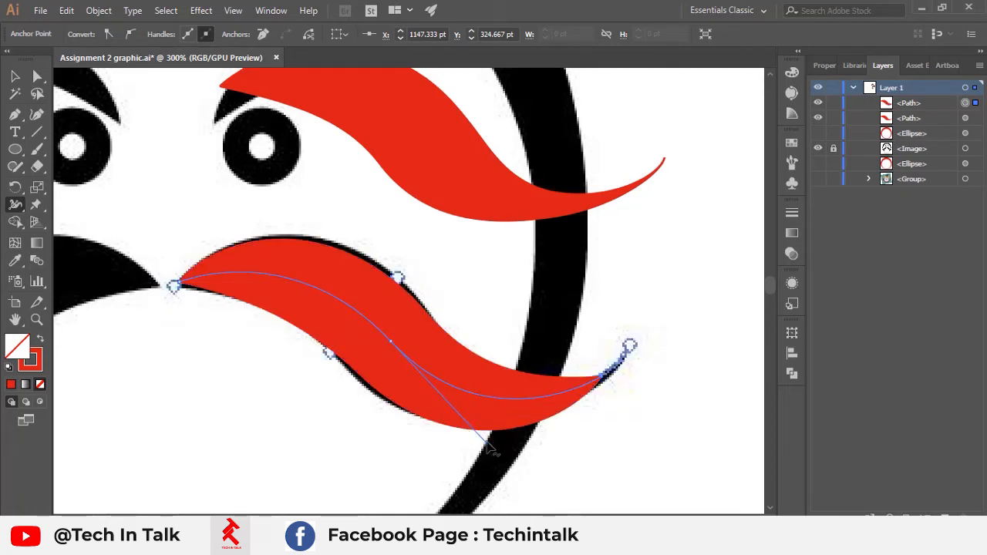
key(a)
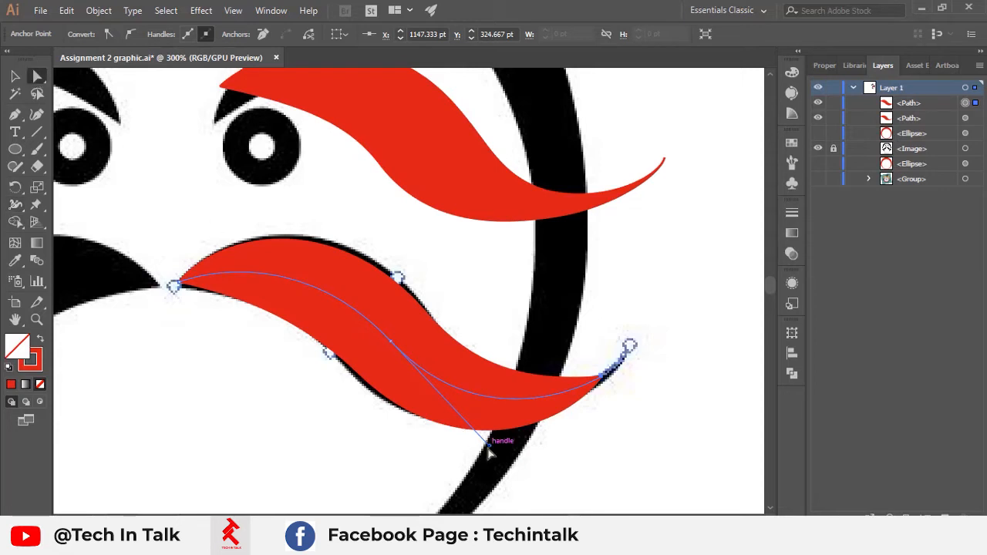
drag(491, 451, 473, 426)
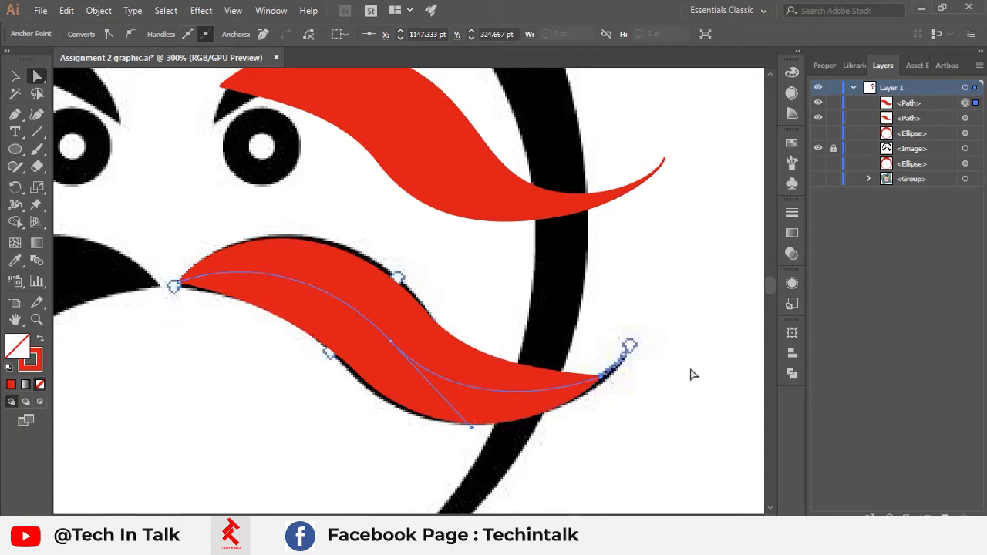
drag(607, 378, 626, 355)
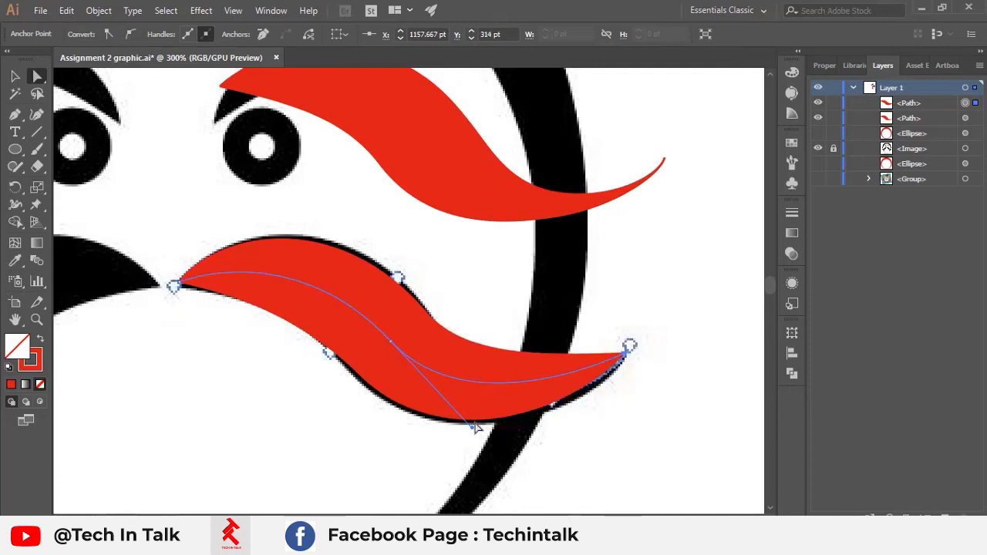
drag(476, 429, 489, 472)
click(489, 315)
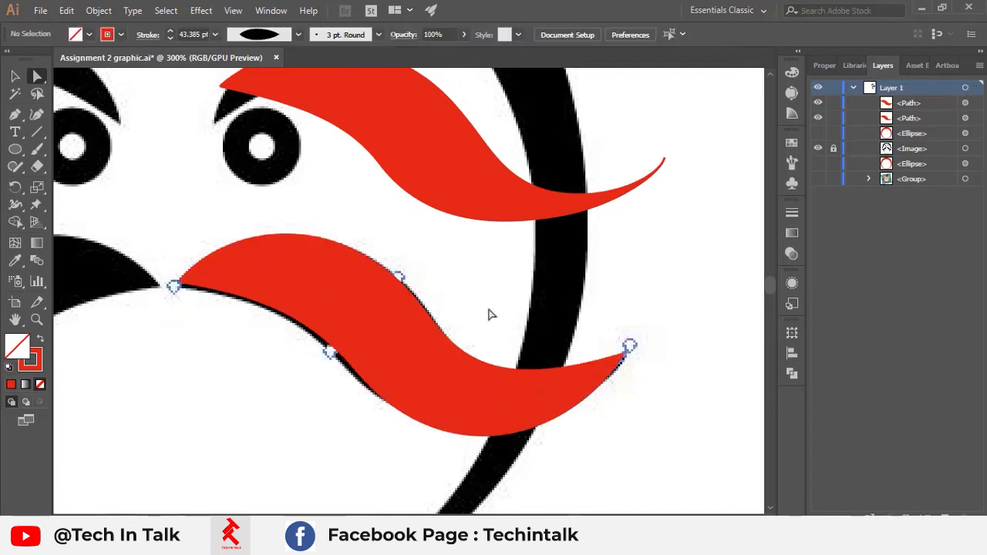
Use the Width tool to adjust the red mustache path's stroke width at its lower bend to fit the black outline
scroll(489, 315, down, 2)
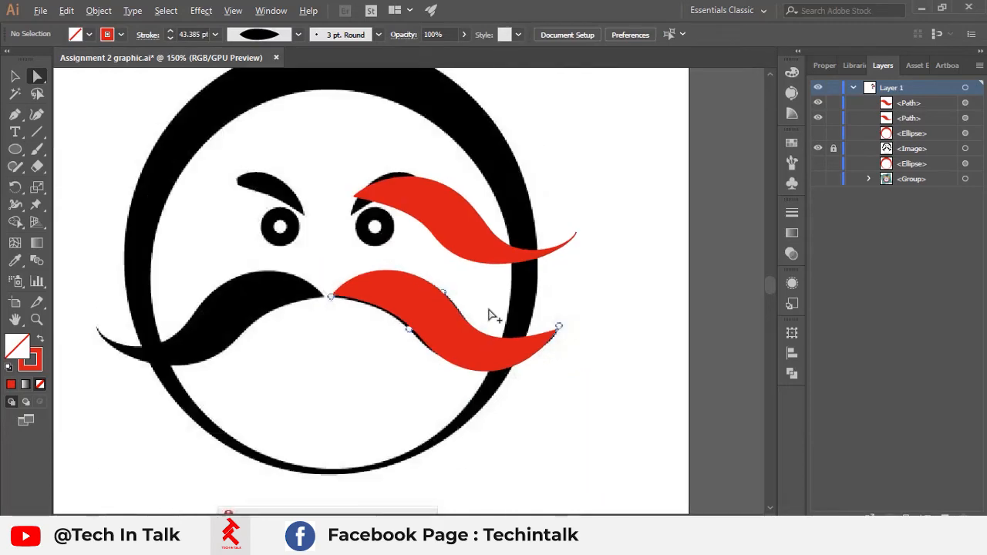
click(516, 355)
scroll(515, 355, up, 4)
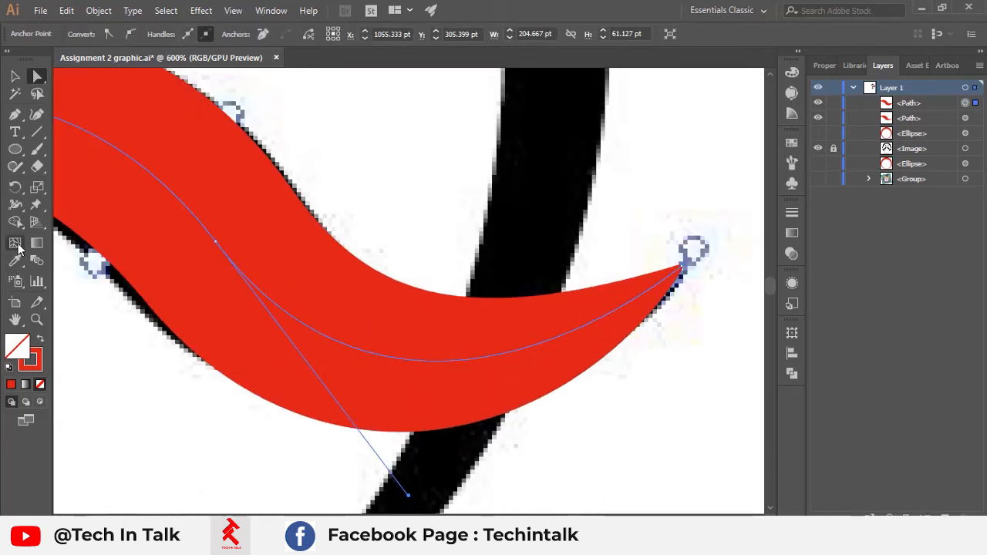
click(15, 204)
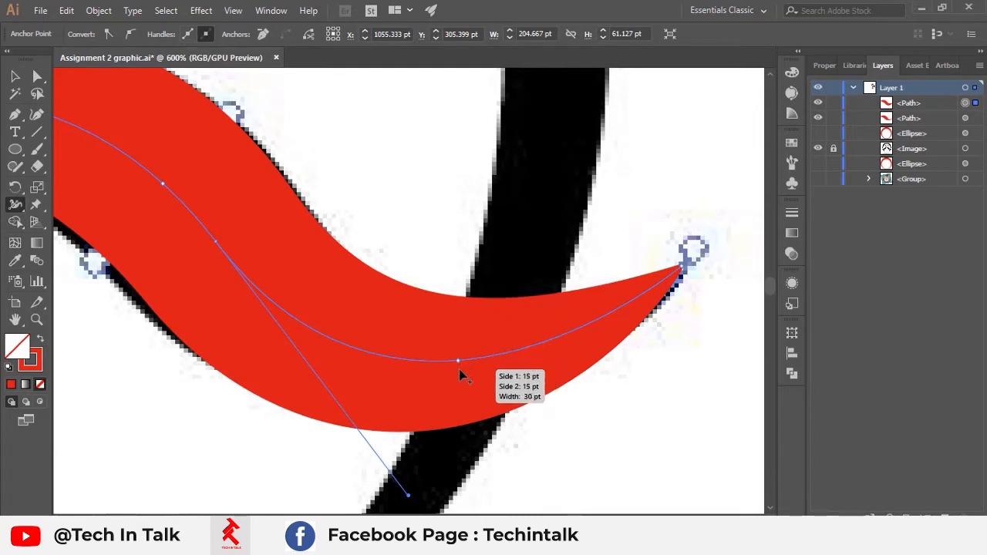
mouse_move(451, 361)
mouse_down()
mouse_move(452, 380)
mouse_move(470, 310)
mouse_move(473, 319)
mouse_up()
scroll(484, 297, down, 2)
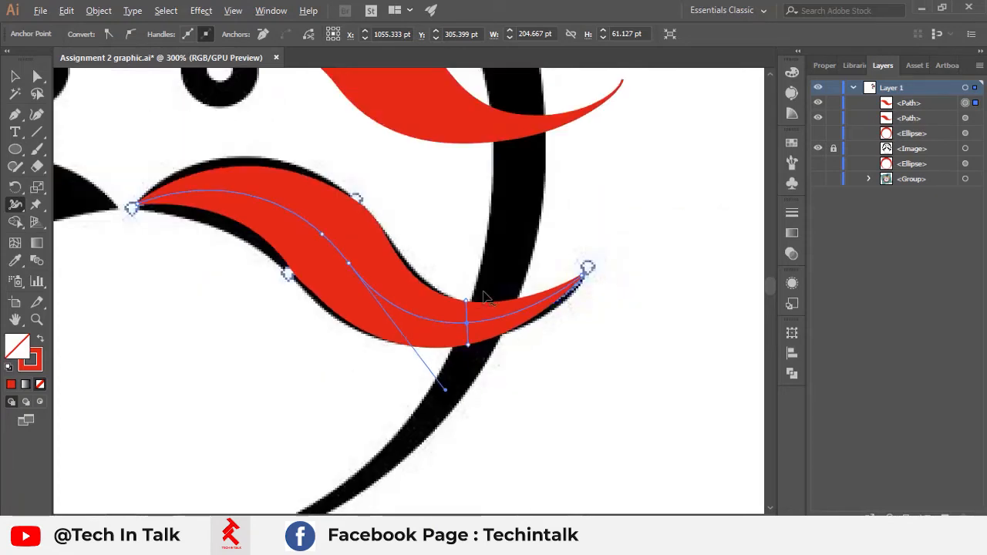
mouse_move(313, 233)
mouse_down()
mouse_move(394, 307)
mouse_move(417, 300)
mouse_up()
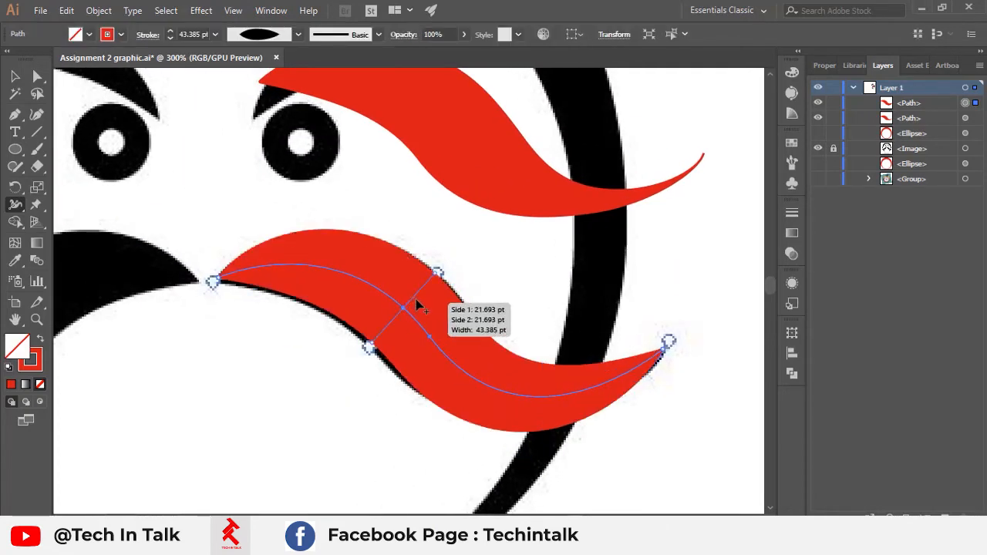
drag(551, 402, 550, 424)
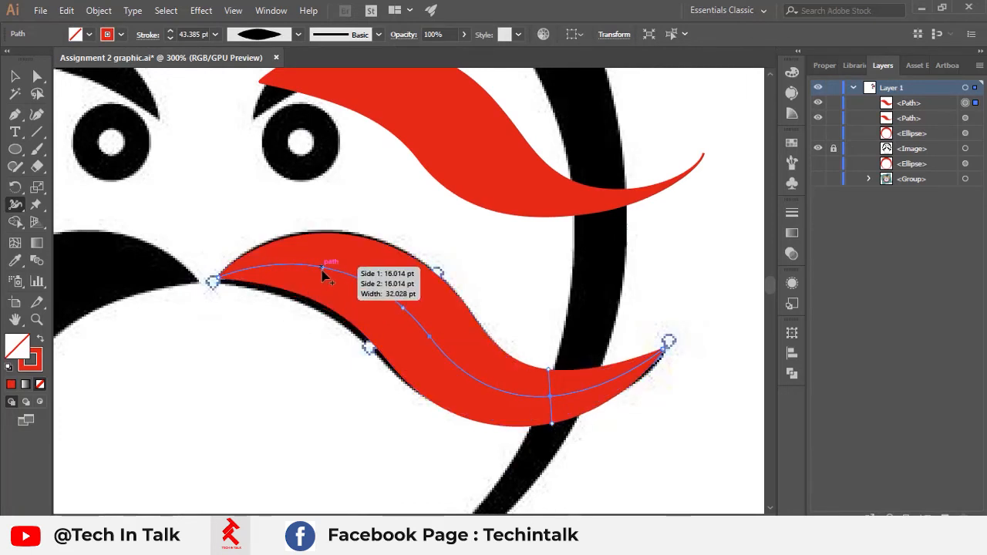
mouse_move(329, 266)
mouse_down()
mouse_move(293, 278)
mouse_move(305, 291)
mouse_move(280, 305)
mouse_up()
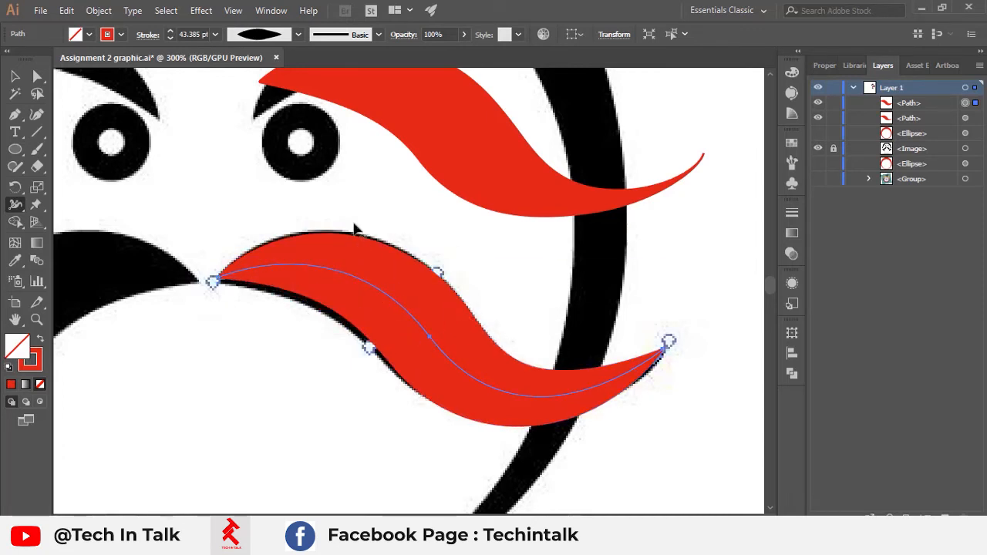
scroll(352, 234, down, 1)
drag(383, 244, 448, 272)
Hide the spare red mustache path that overlaps the right eye and eyebrow
click(15, 76)
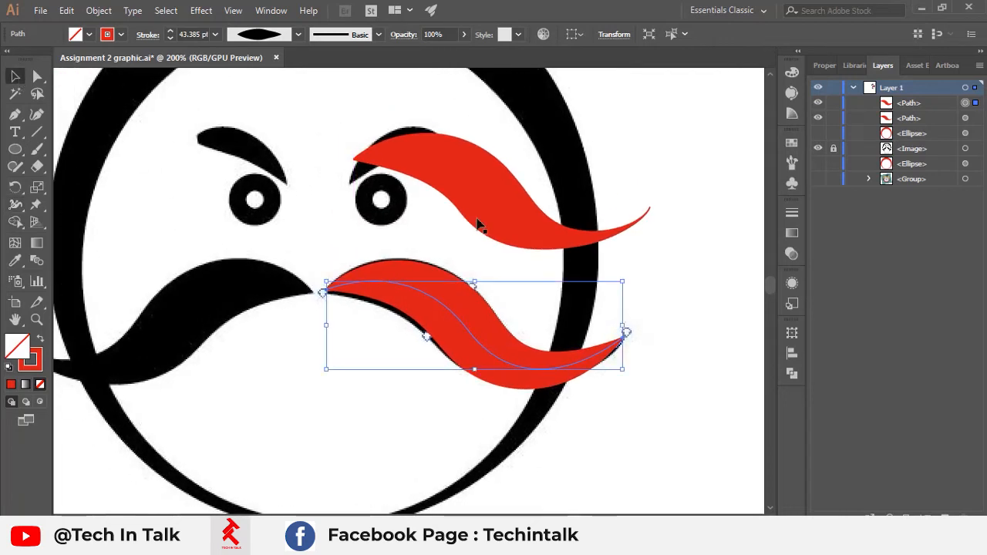
double_click(455, 189)
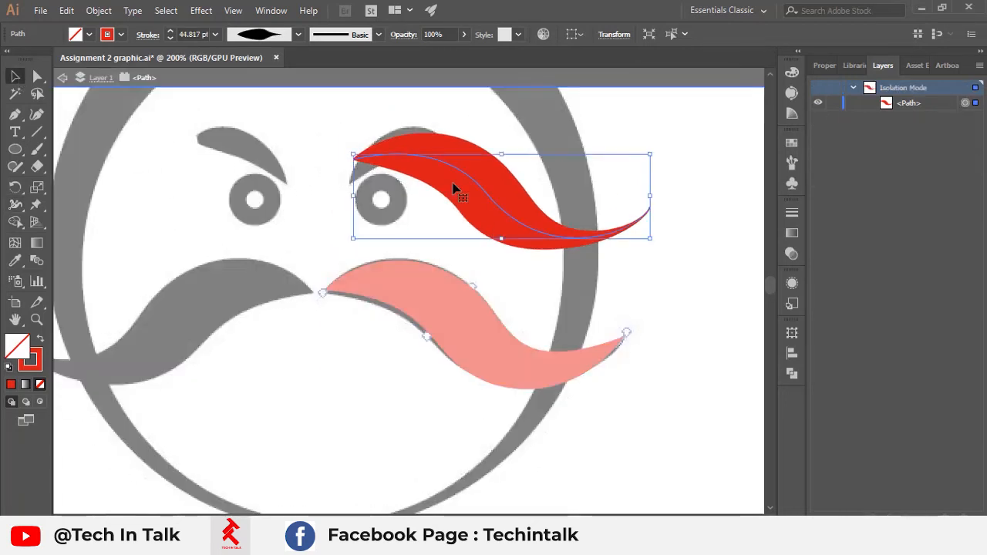
click(498, 83)
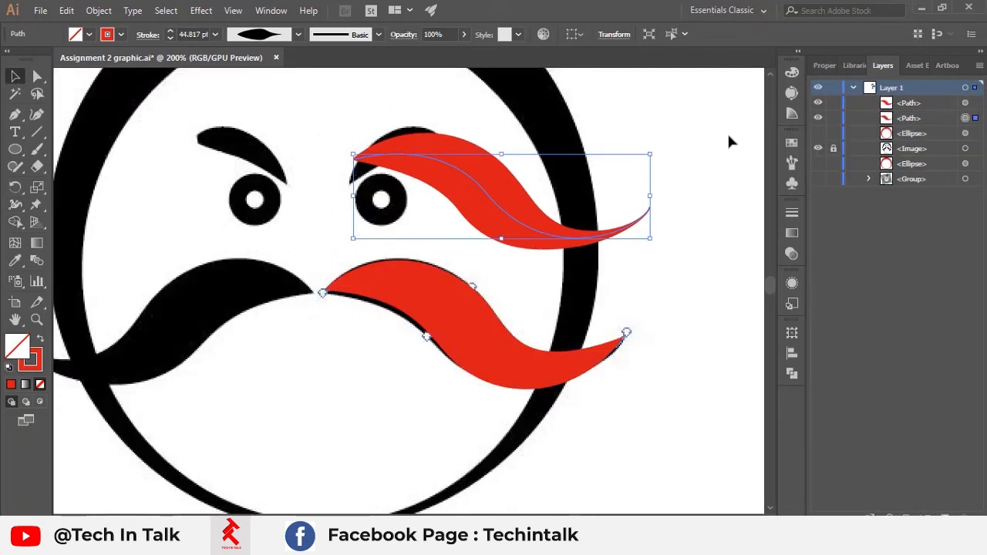
click(819, 104)
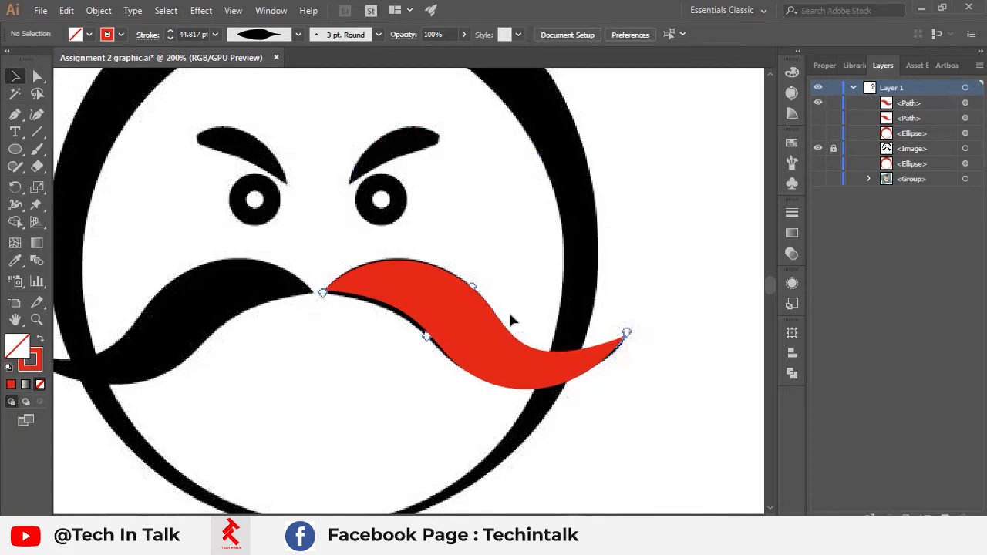
Try to apply the black of the traced image to the red mustache path with the Eyedropper, and undo it
click(475, 333)
drag(524, 337, 623, 347)
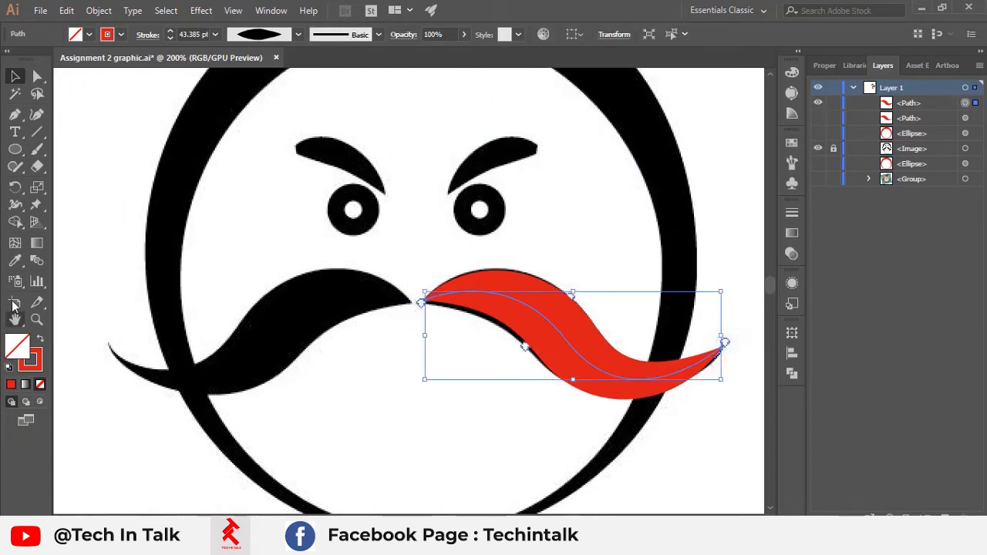
click(15, 260)
click(341, 307)
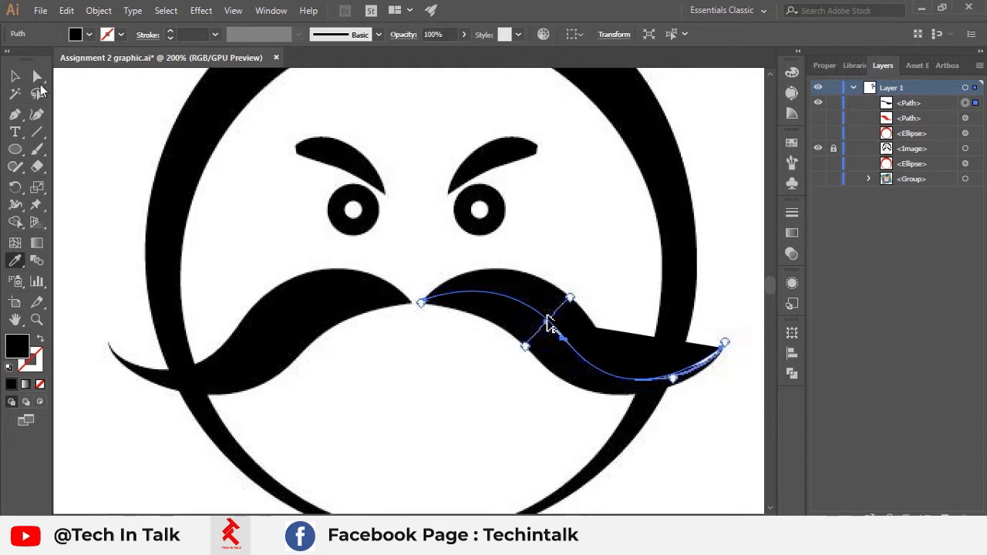
key(ctrl+z)
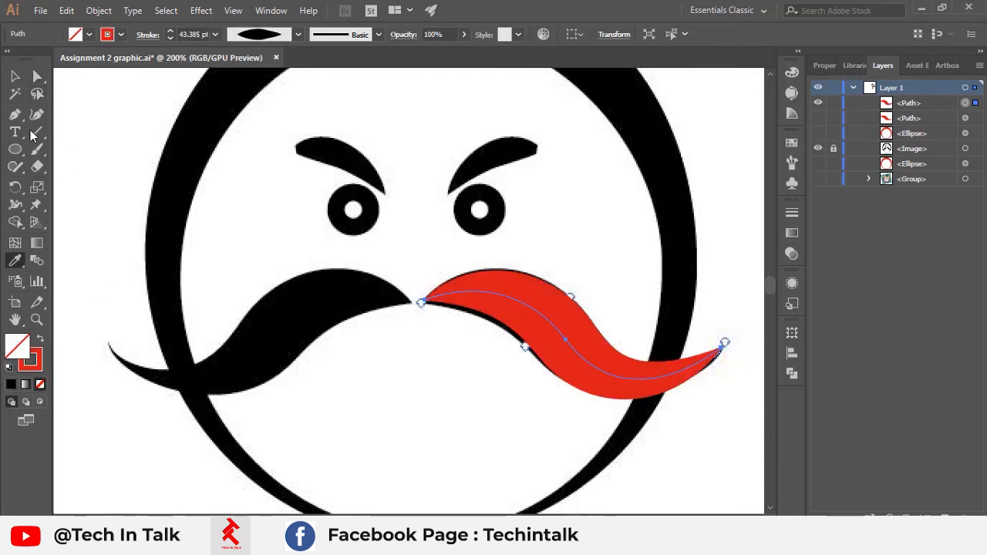
Duplicate the red mustache half over the left side of the face and reflect the copy across the vertical axis
click(16, 77)
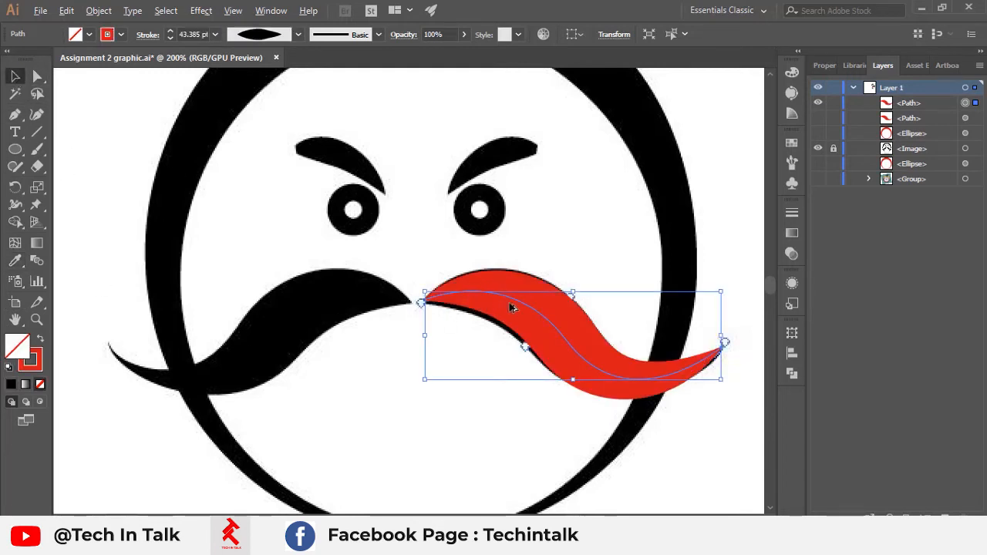
drag(514, 308, 190, 288)
right_click(190, 288)
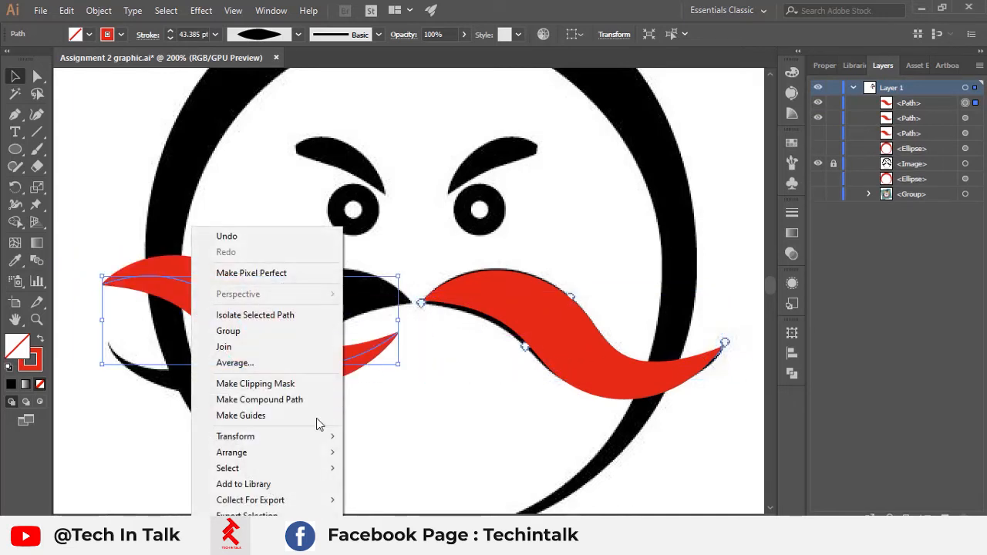
mouse_move(295, 438)
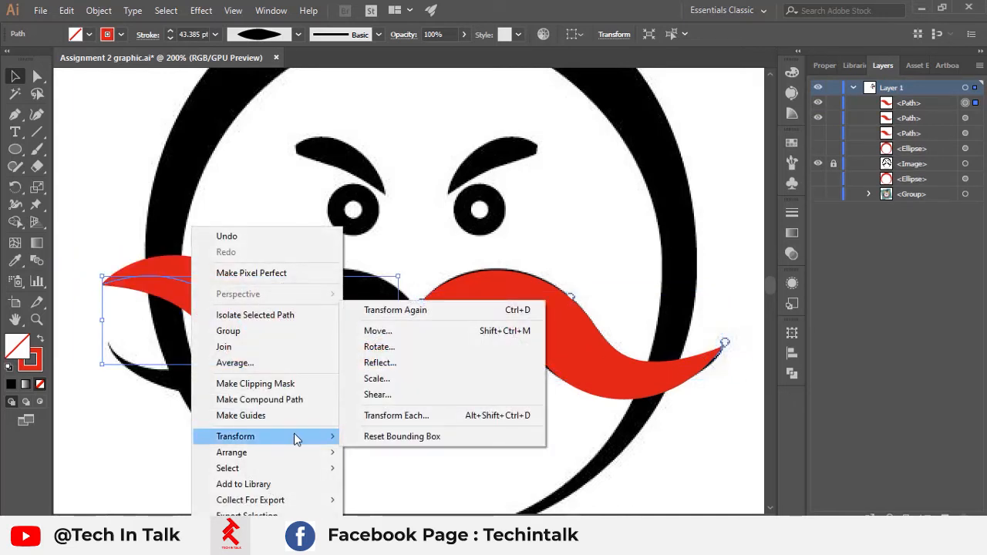
click(394, 367)
click(569, 315)
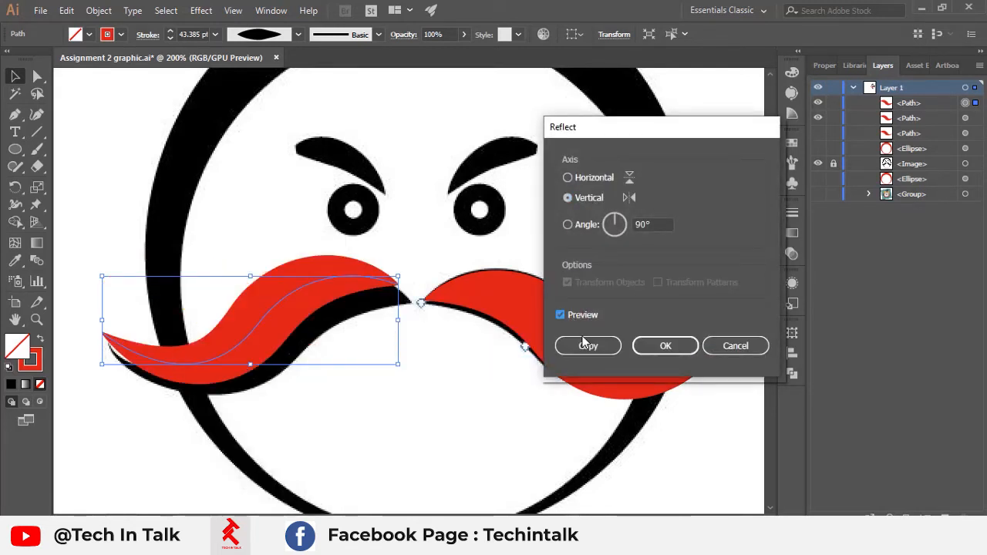
click(588, 347)
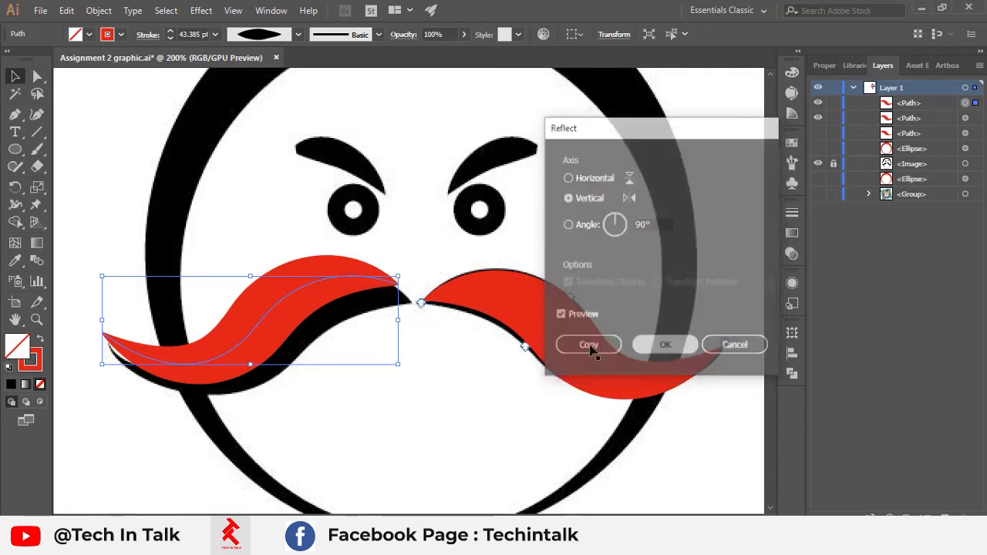
Align the reflected copy with the black left mustache half, and nudge the right red half slightly down and left
drag(301, 292, 348, 301)
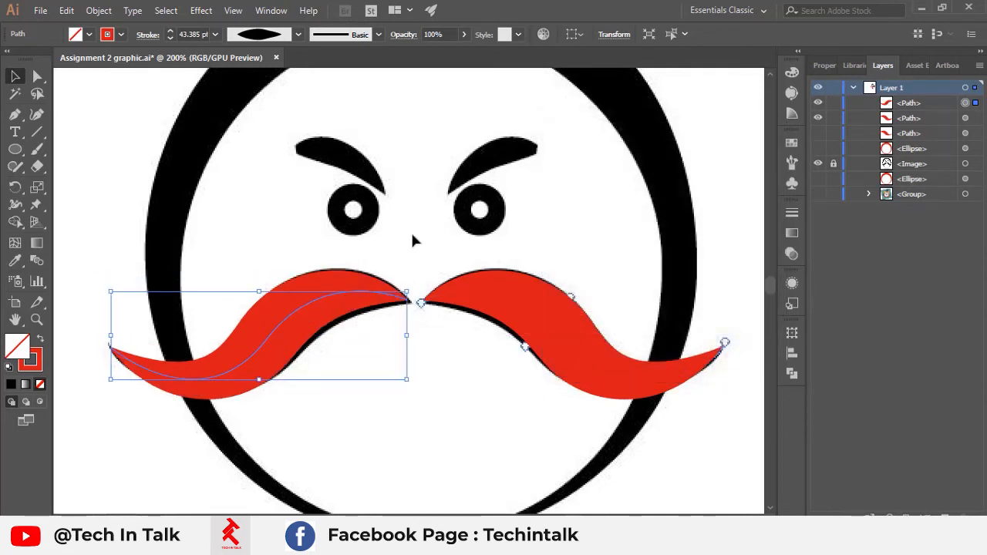
click(498, 304)
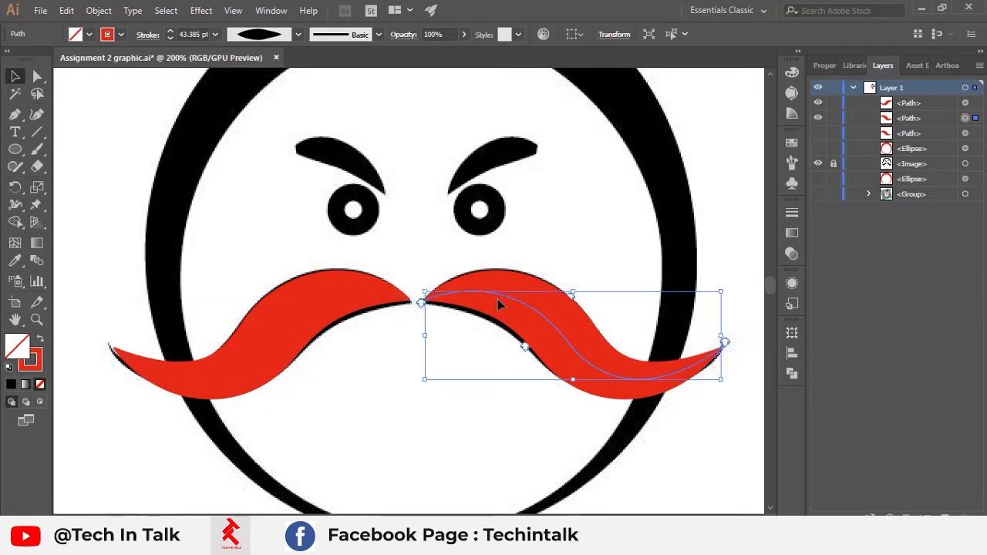
key(Down)
key(Left)
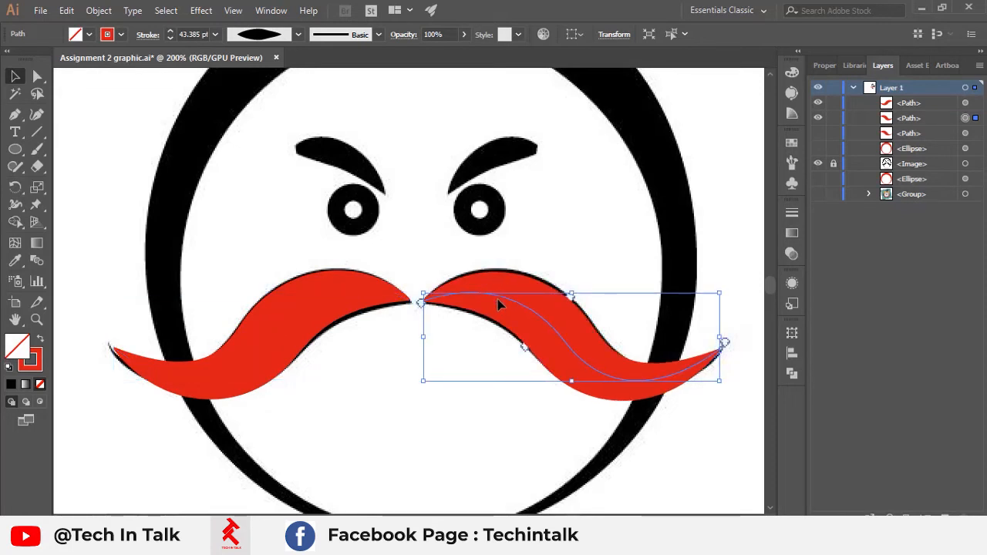
click(541, 231)
Show the hidden red head ellipse again together with both mustache halves
scroll(498, 239, down, 3)
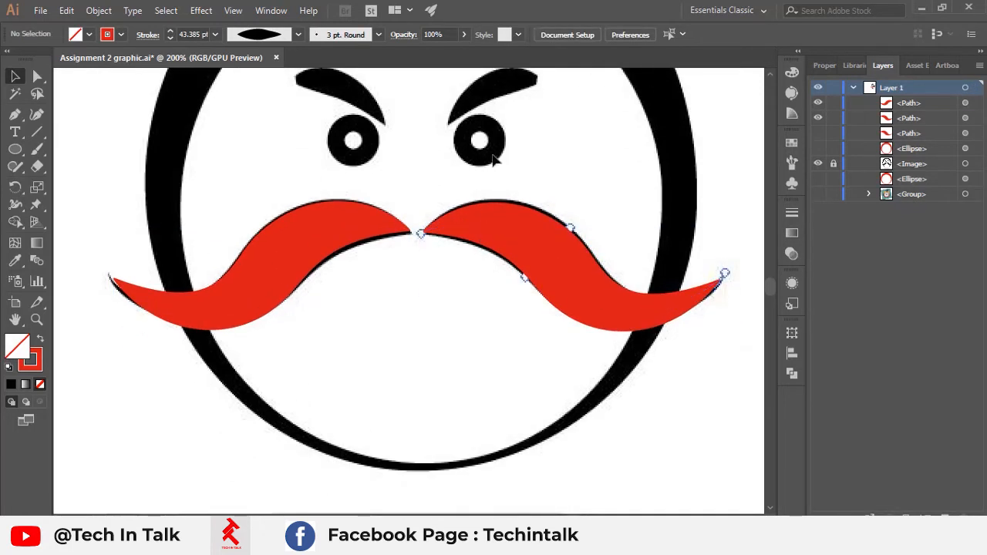
scroll(493, 154, down, 2)
drag(491, 135, 464, 247)
scroll(466, 222, up, 3)
scroll(507, 157, down, 2)
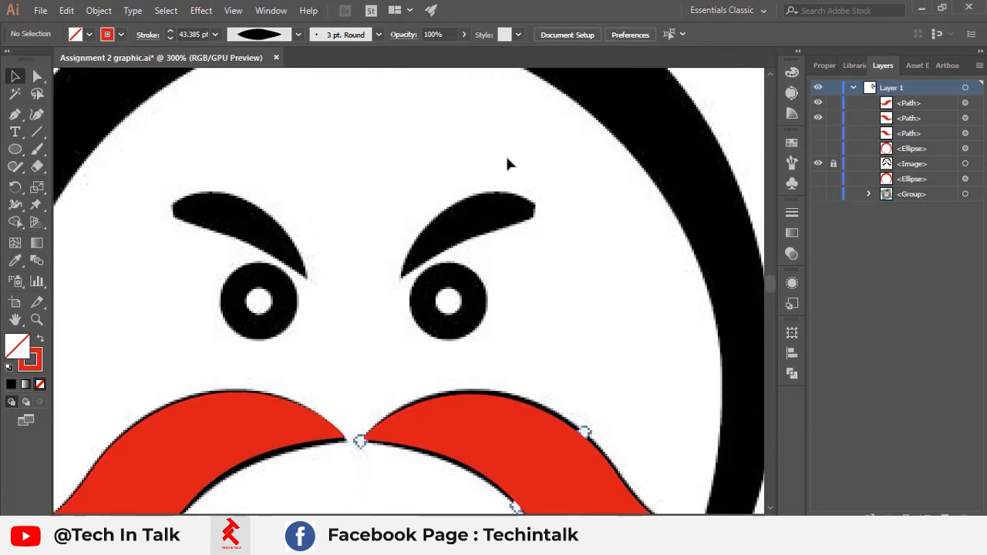
scroll(506, 154, down, 3)
click(819, 148)
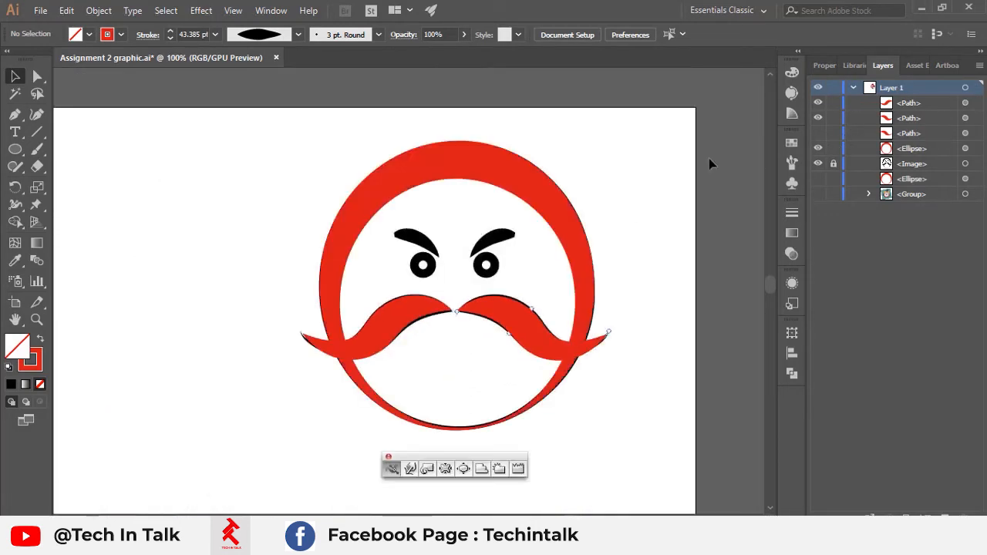
Draw a circle about 23.5 pt in diameter, centred on the right eye, with the Ellipse tool
scroll(509, 221, up, 3)
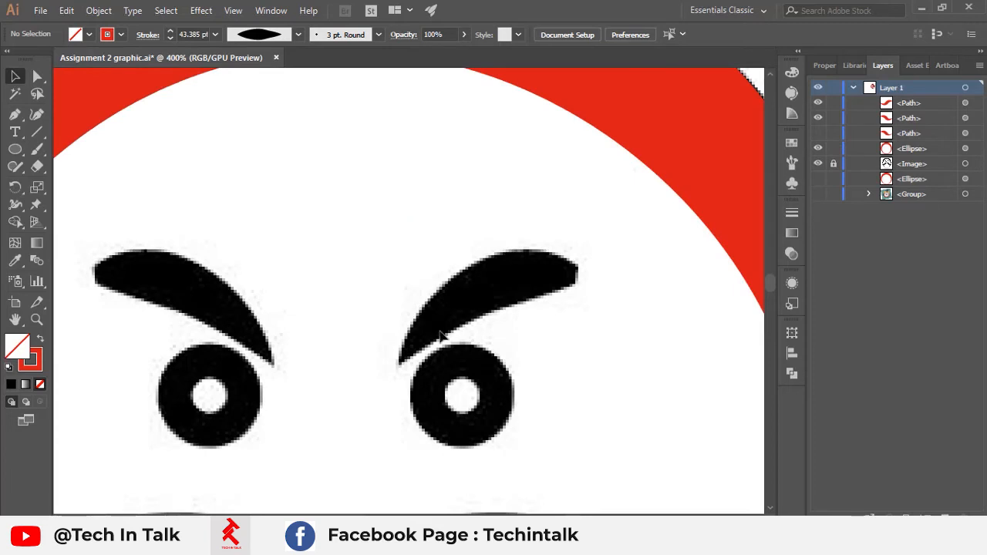
scroll(440, 336, down, 2)
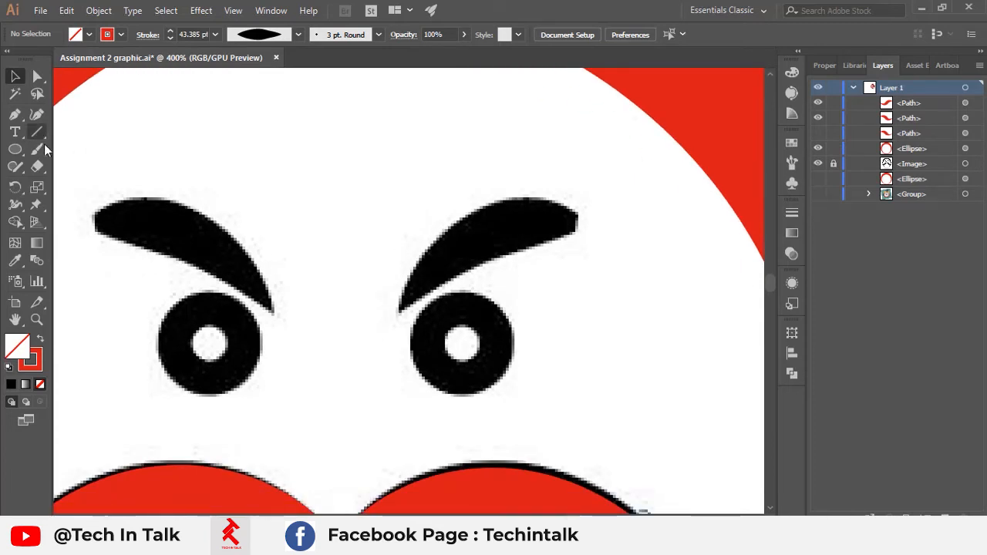
click(14, 152)
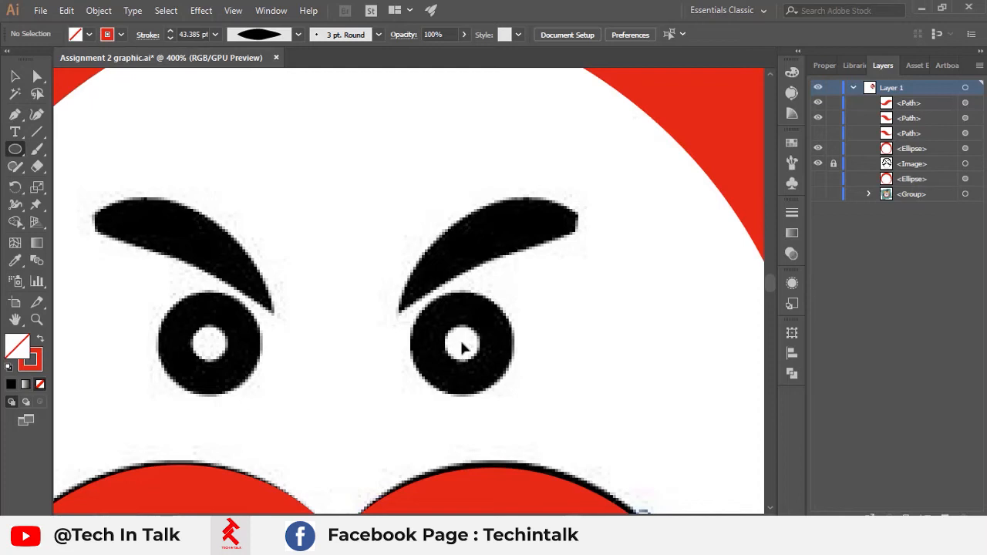
drag(462, 343, 496, 376)
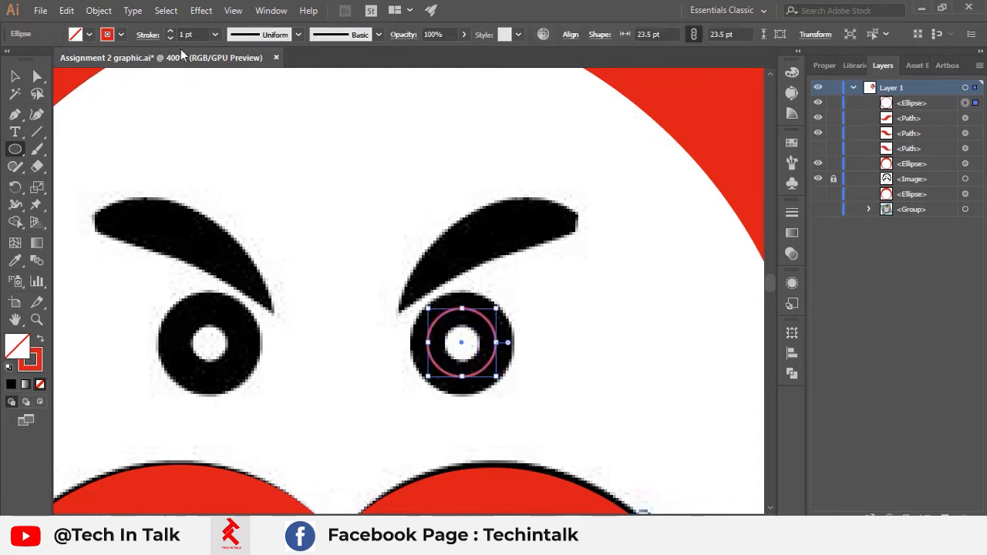
Set the eye circle's stroke weight to 12 pt to cover the black ring
click(218, 34)
click(237, 219)
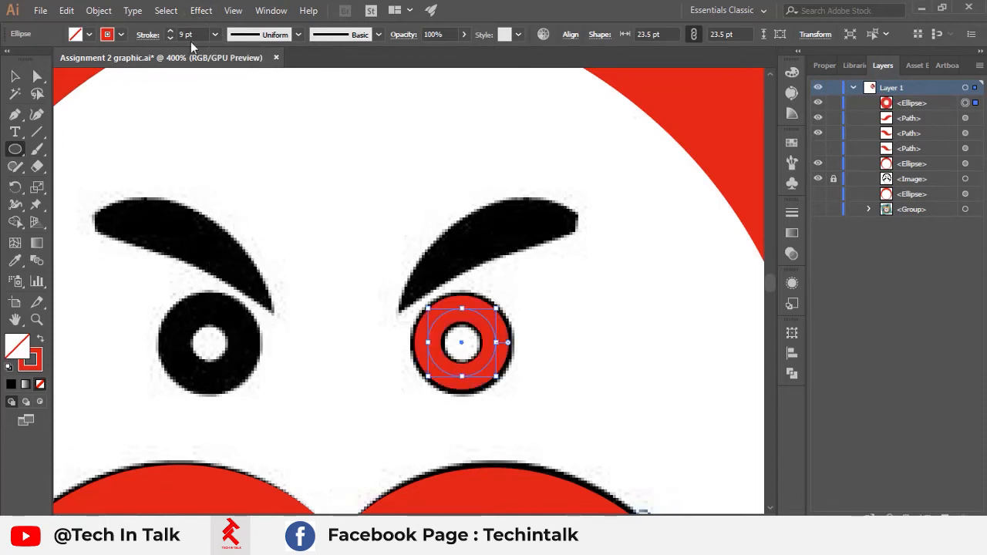
click(218, 34)
click(221, 235)
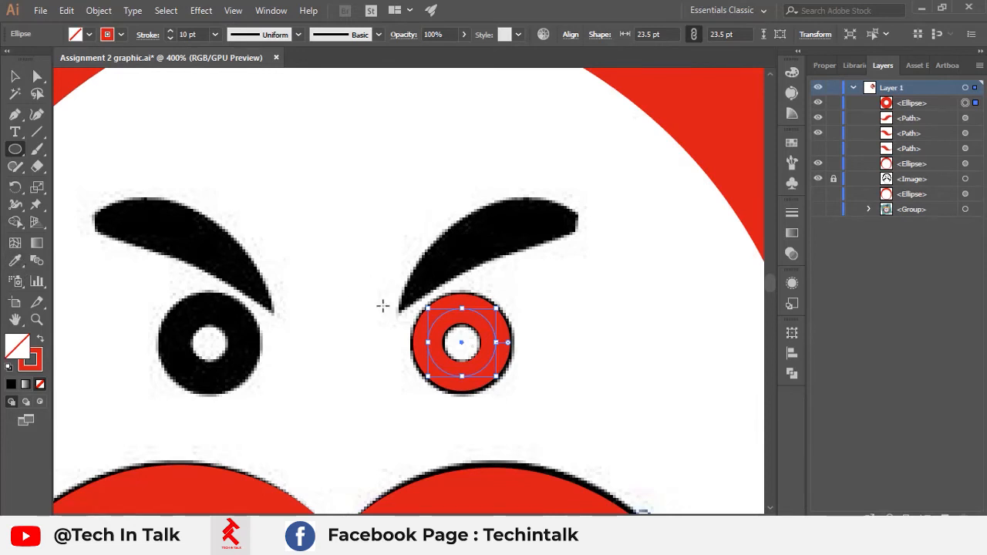
scroll(383, 306, down, 3)
scroll(374, 203, up, 2)
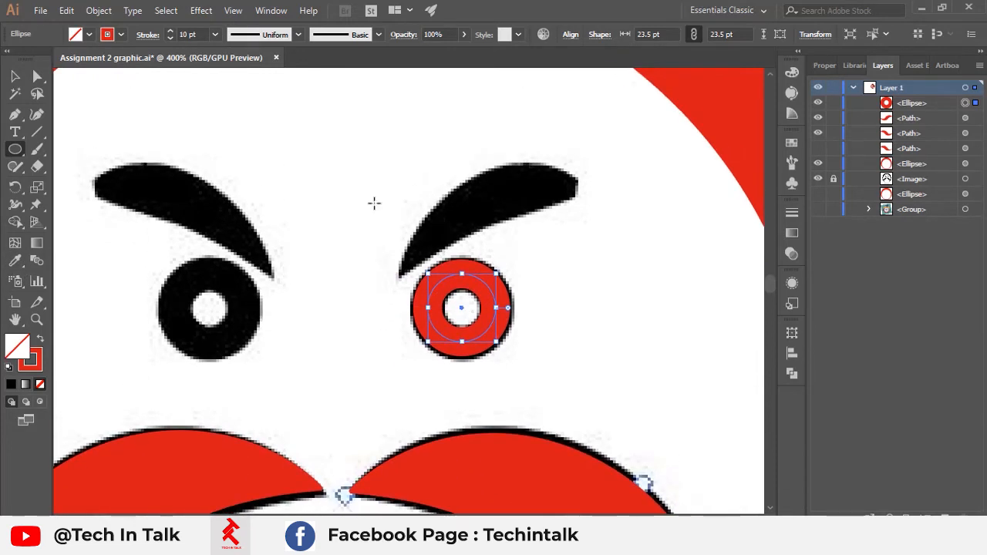
click(216, 35)
click(218, 256)
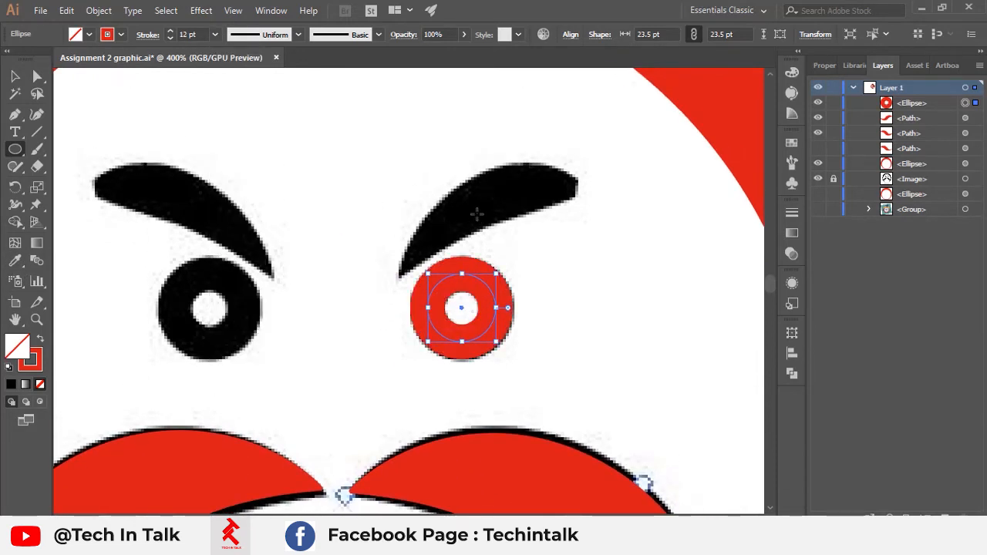
Trace the upper edge of the black right eyebrow with the Pen tool, curving from its outer end to its inner tip
scroll(477, 215, up, 2)
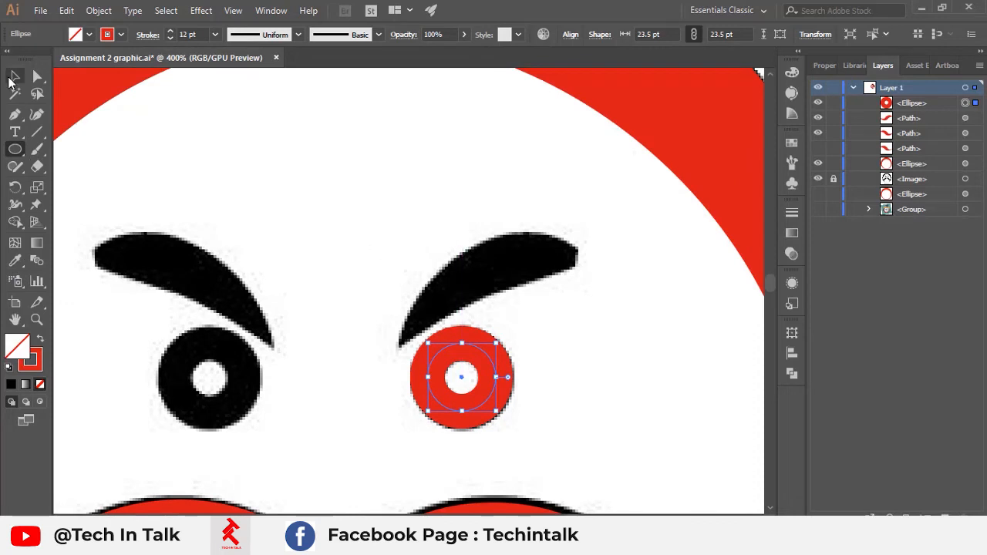
click(15, 117)
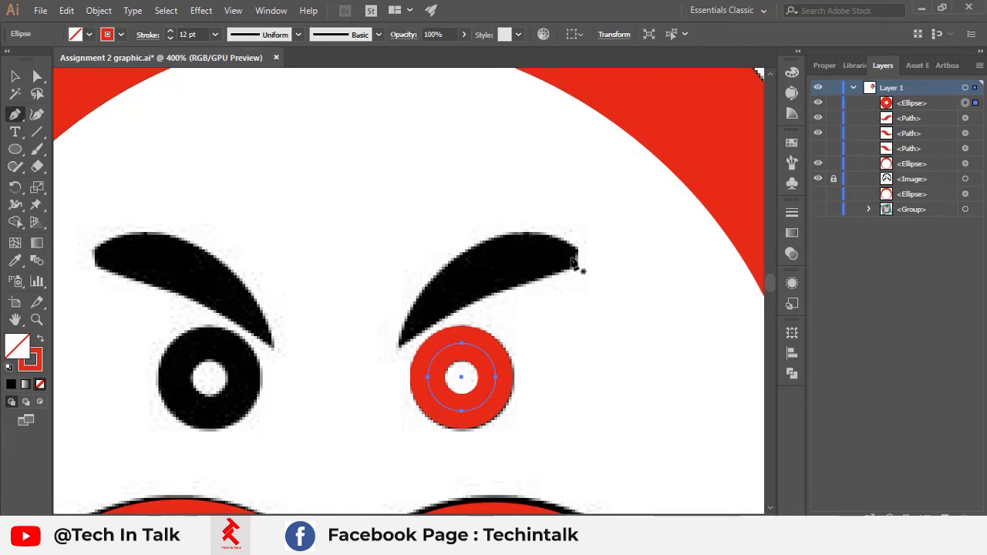
scroll(494, 309, down, 3)
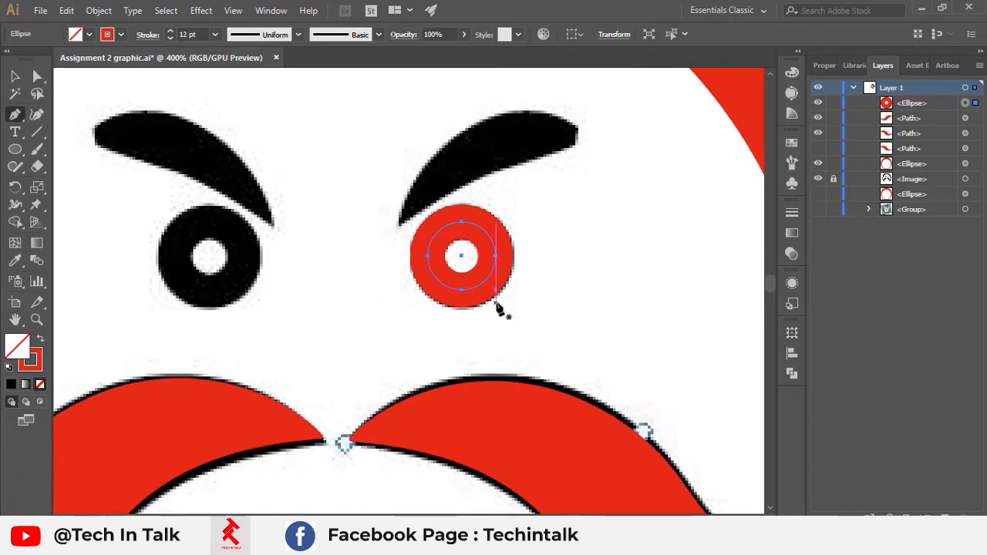
scroll(502, 309, up, 3)
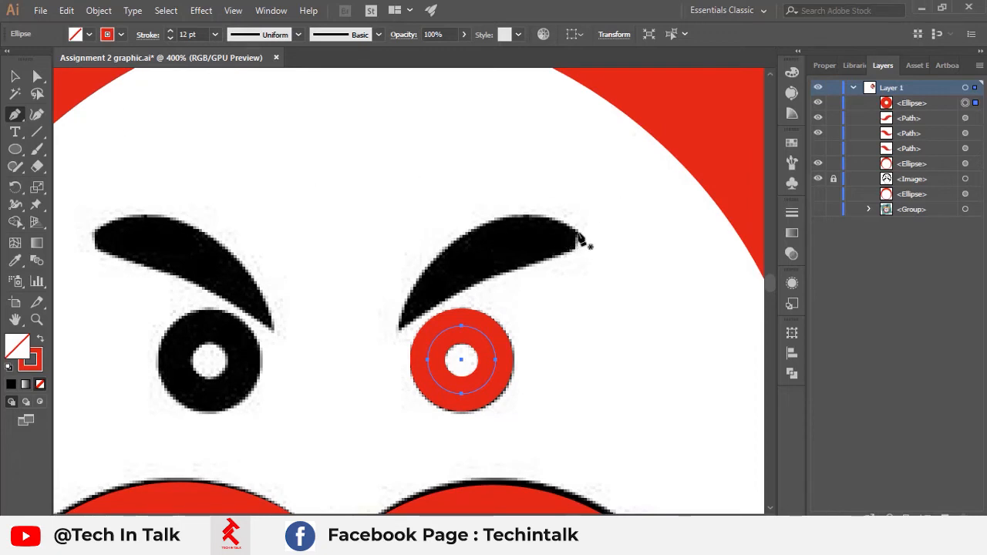
click(578, 232)
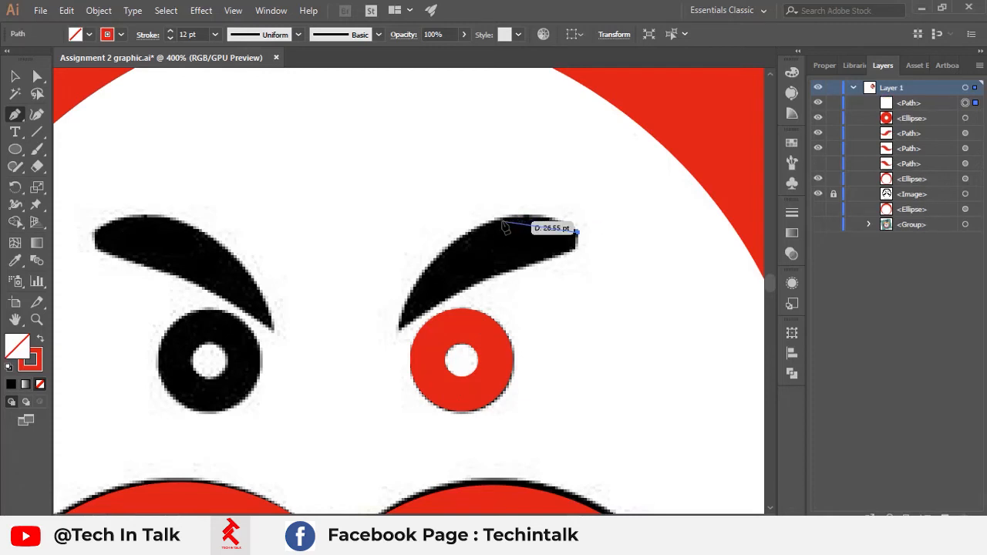
mouse_move(501, 219)
mouse_down()
mouse_move(455, 245)
mouse_move(471, 240)
mouse_up()
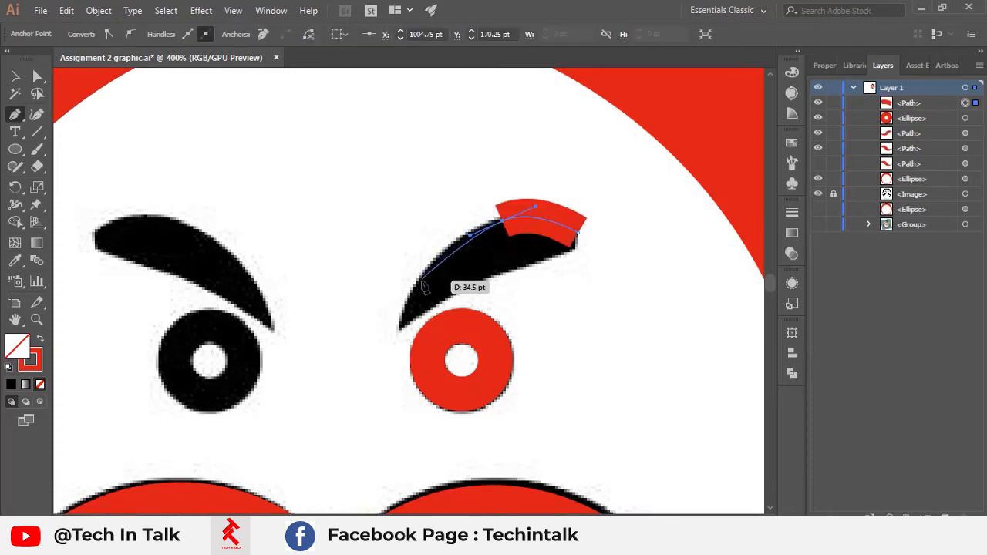
key(ctrl+z)
scroll(494, 240, up, 2)
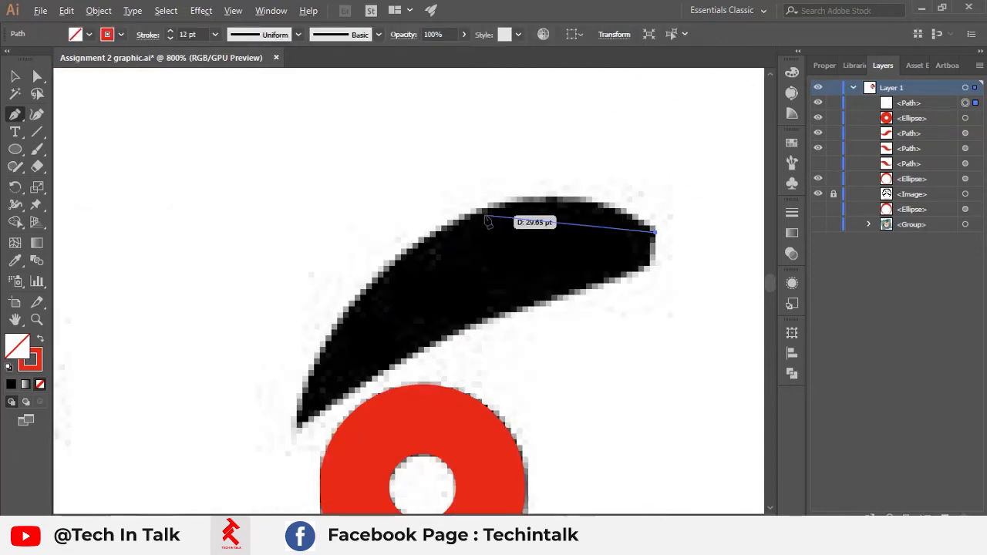
mouse_move(486, 209)
mouse_down()
mouse_move(419, 223)
mouse_move(396, 253)
mouse_up()
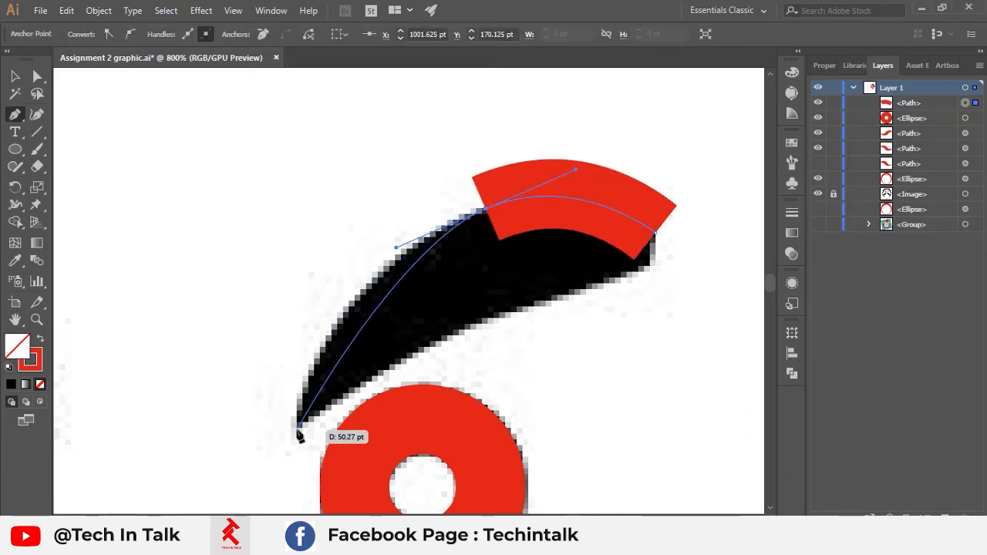
drag(298, 429, 284, 488)
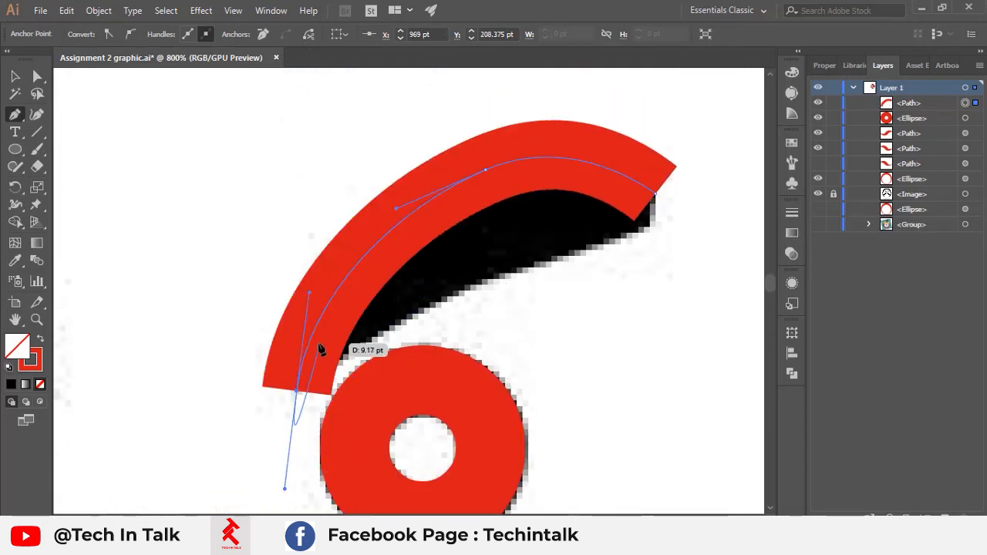
Remove the stroke colour from the unfinished eyebrow path so the reference image beneath it is uncovered
click(29, 369)
click(40, 385)
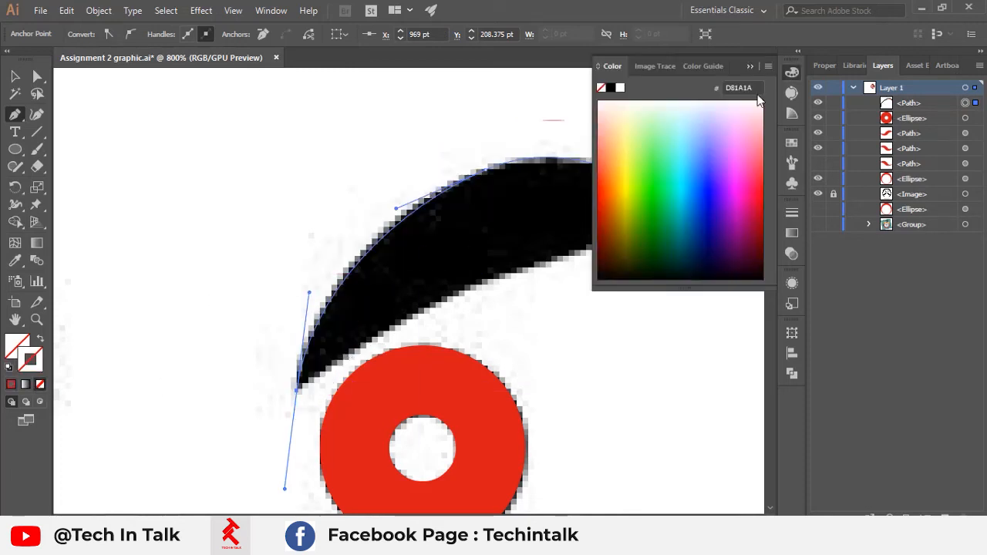
click(750, 68)
Continue the path with a curve along the eyebrow's lower edge and close it with a curved segment at the outer end
drag(297, 389, 758, 214)
drag(653, 222, 695, 199)
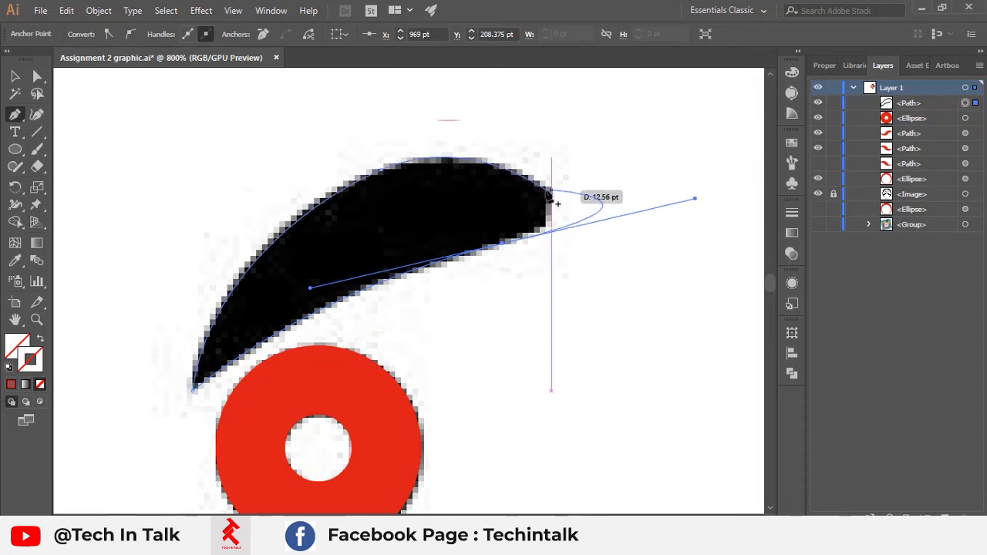
click(503, 246)
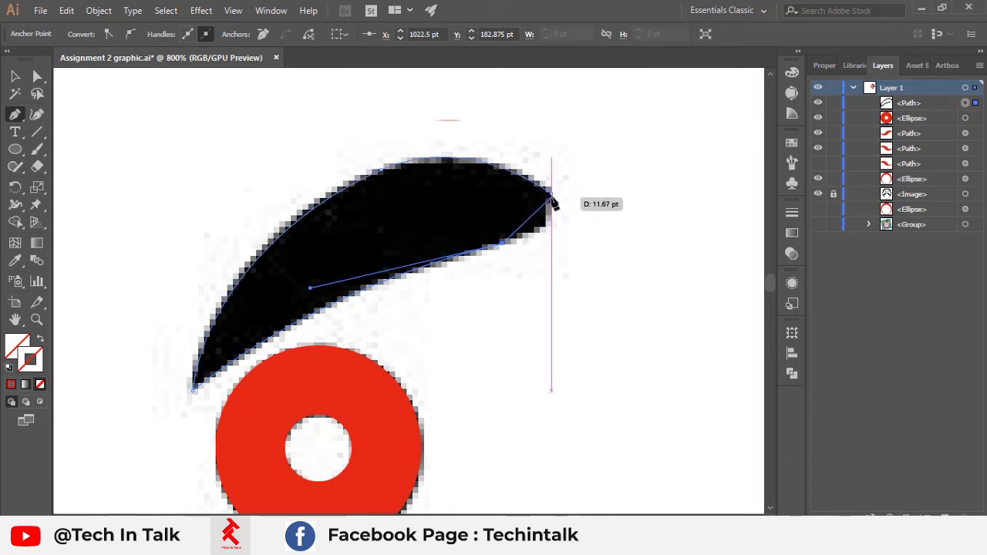
scroll(553, 199, up, 3)
click(550, 265)
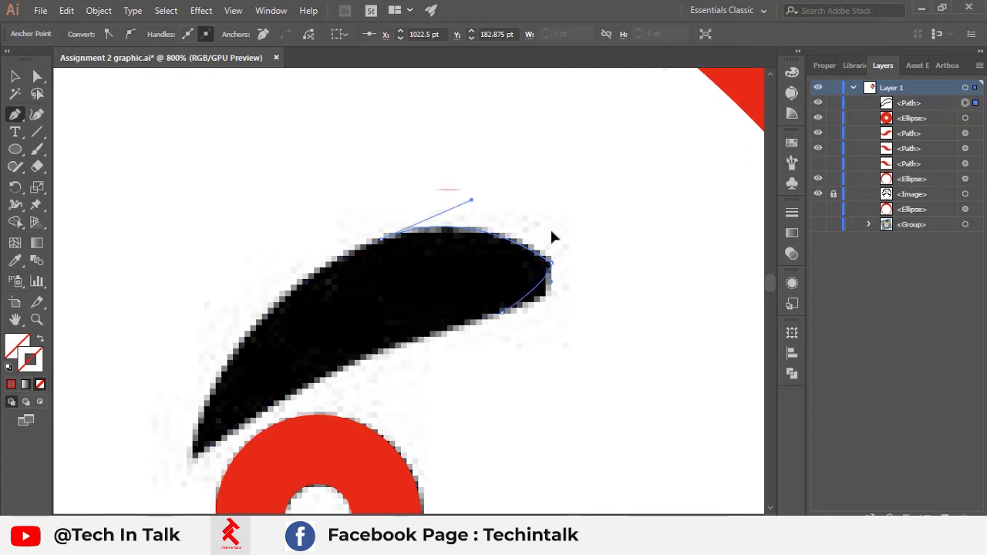
drag(556, 211, 539, 220)
Round the corner at the outer end of the eyebrow path to a radius of about 4.88 pt with the Direct Selection tool
scroll(555, 270, up, 5)
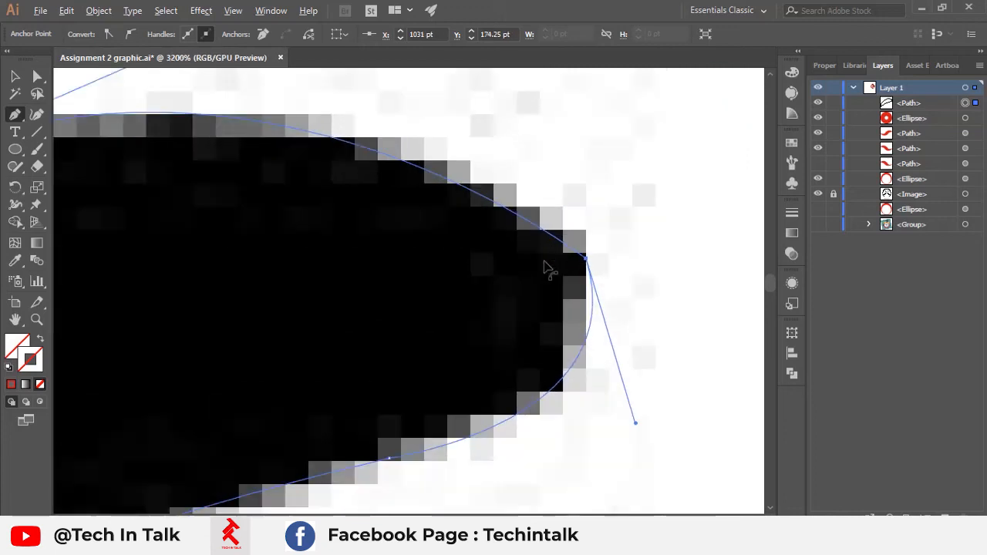
click(37, 76)
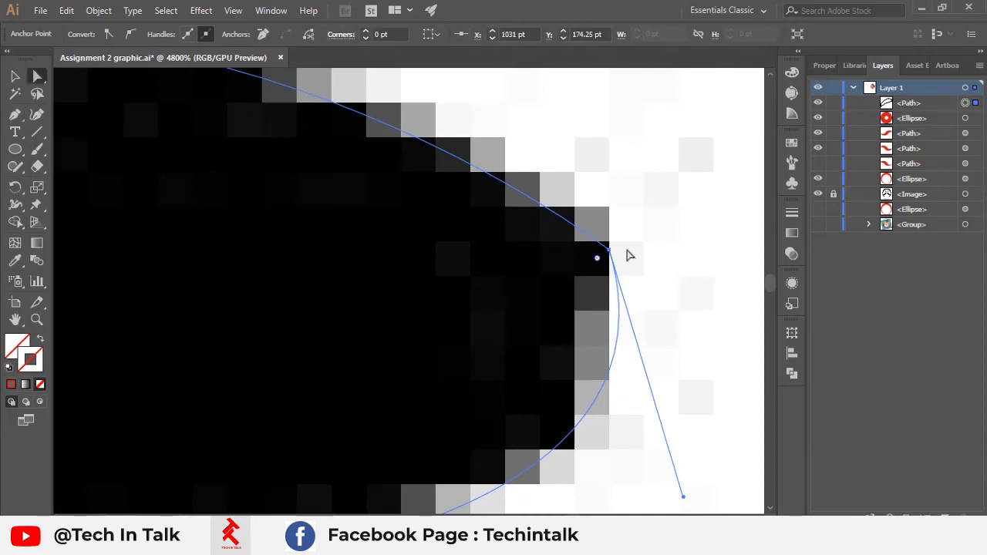
drag(599, 259, 549, 302)
Fill the right eyebrow path with black sampled from the reference image using the Eyedropper tool
scroll(427, 354, down, 4)
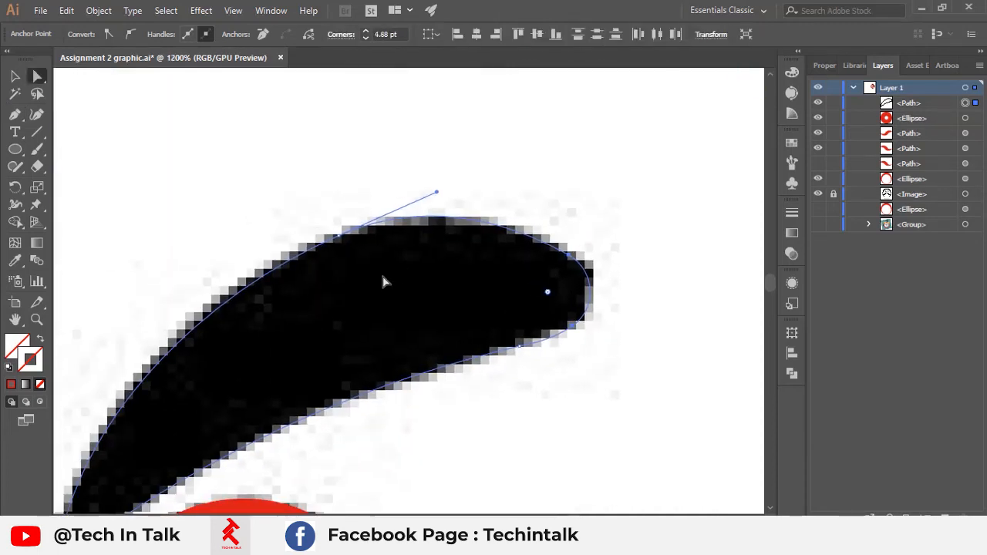
scroll(383, 282, down, 1)
drag(397, 267, 511, 216)
scroll(429, 224, down, 4)
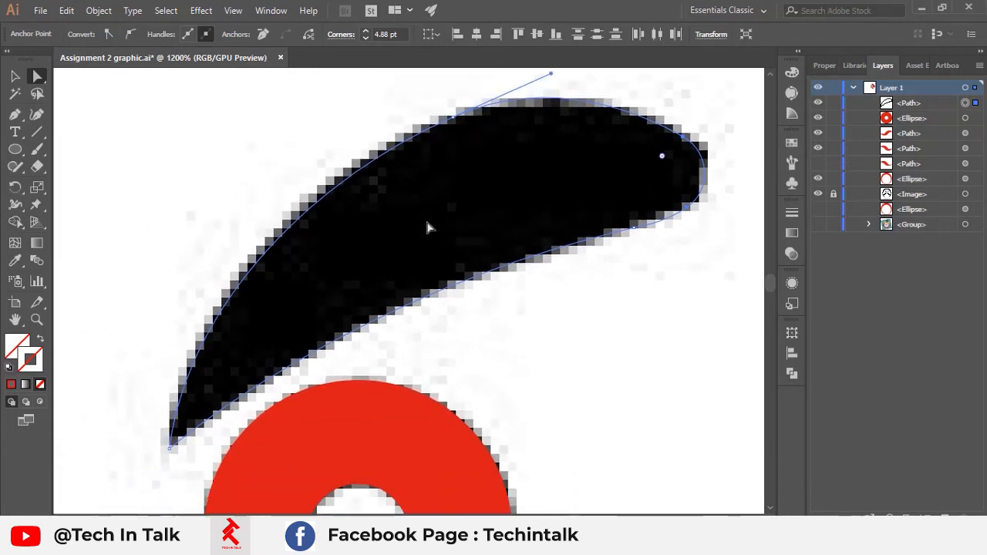
scroll(341, 246, down, 3)
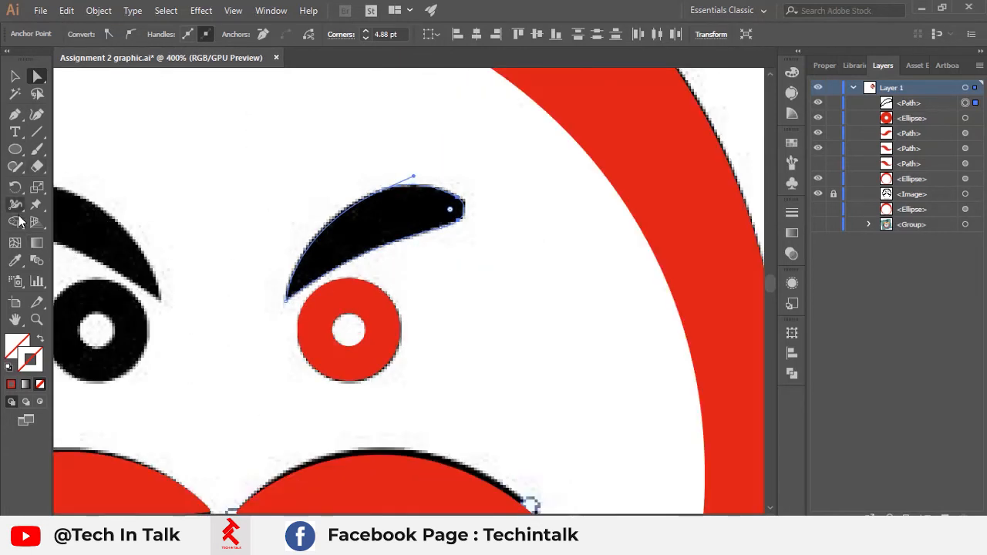
click(15, 261)
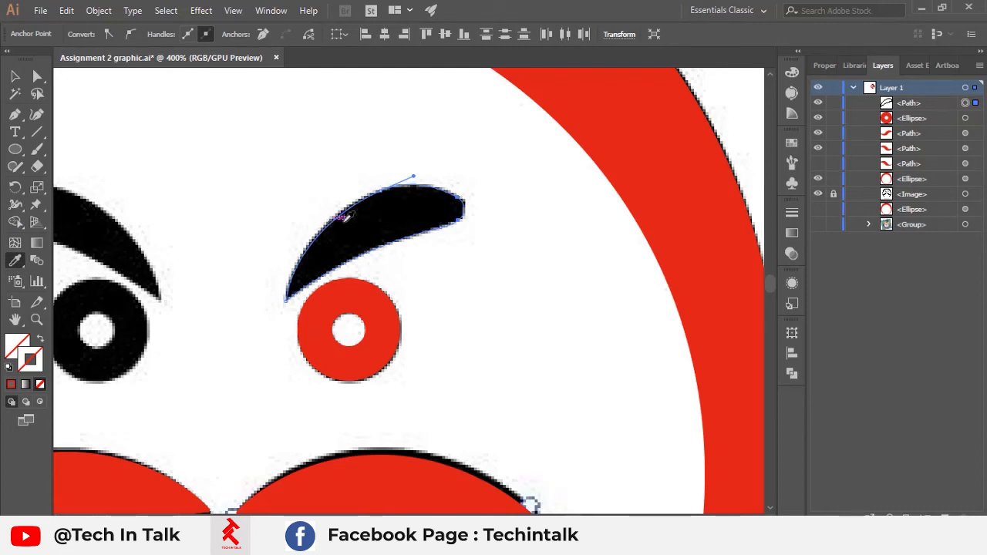
click(344, 219)
click(14, 75)
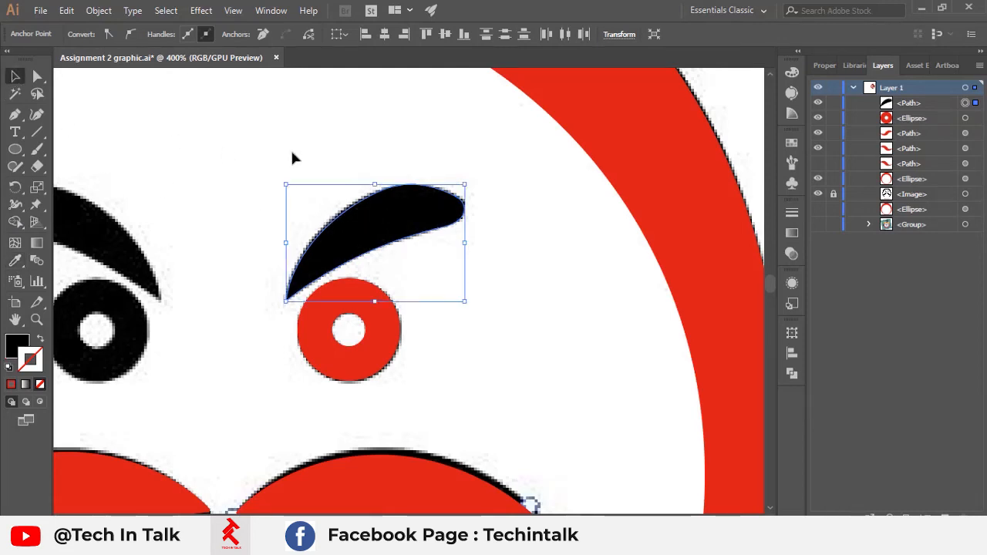
Lower the curve handle on the right eyebrow's upper edge to flatten its arch slightly, and deselect the shape
click(401, 236)
drag(400, 235, 594, 254)
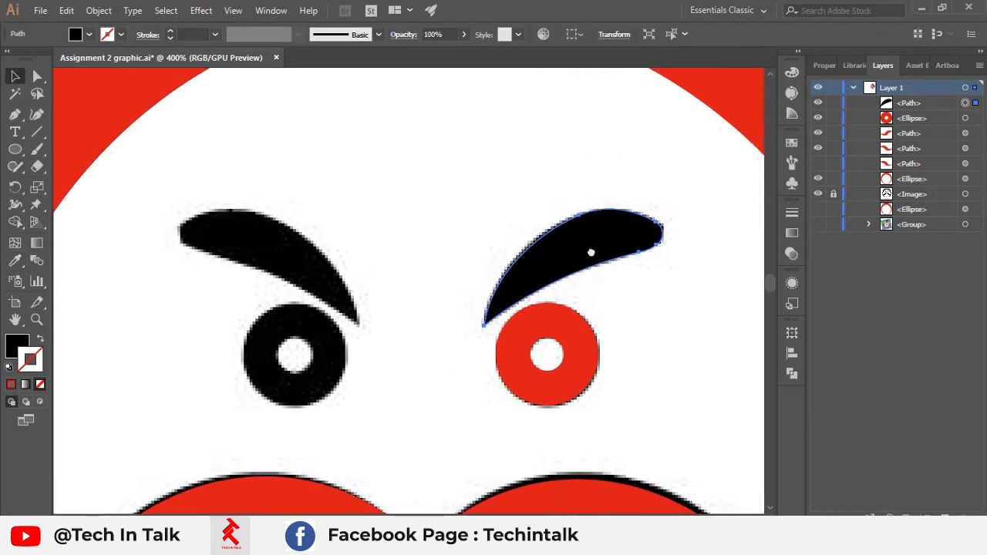
scroll(621, 214, up, 1)
scroll(620, 212, up, 4)
drag(582, 214, 405, 169)
key(a)
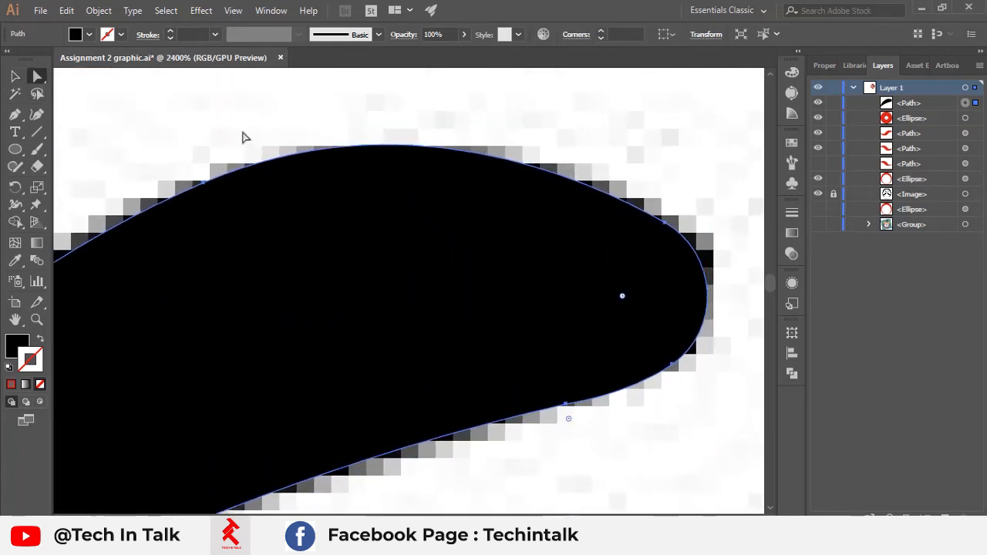
scroll(426, 174, down, 1)
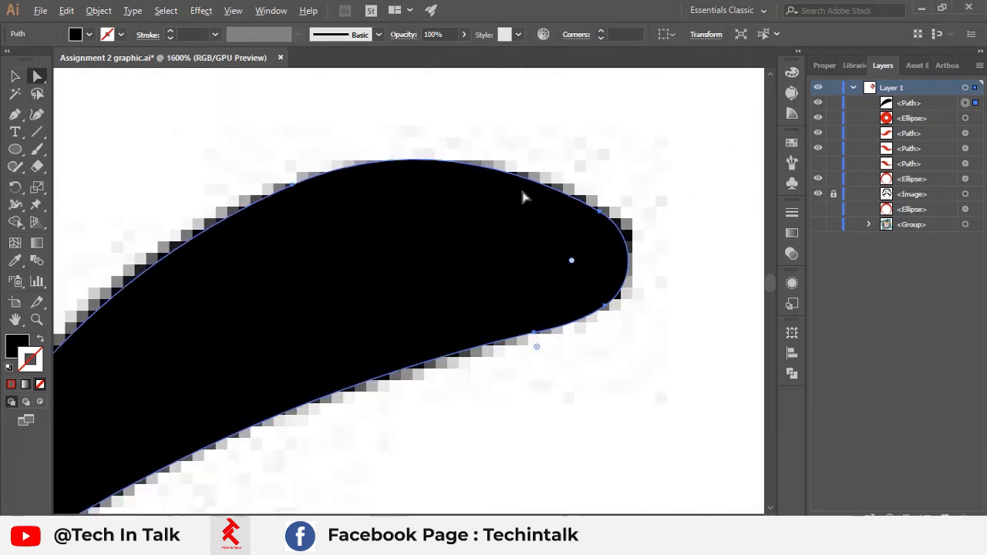
click(606, 212)
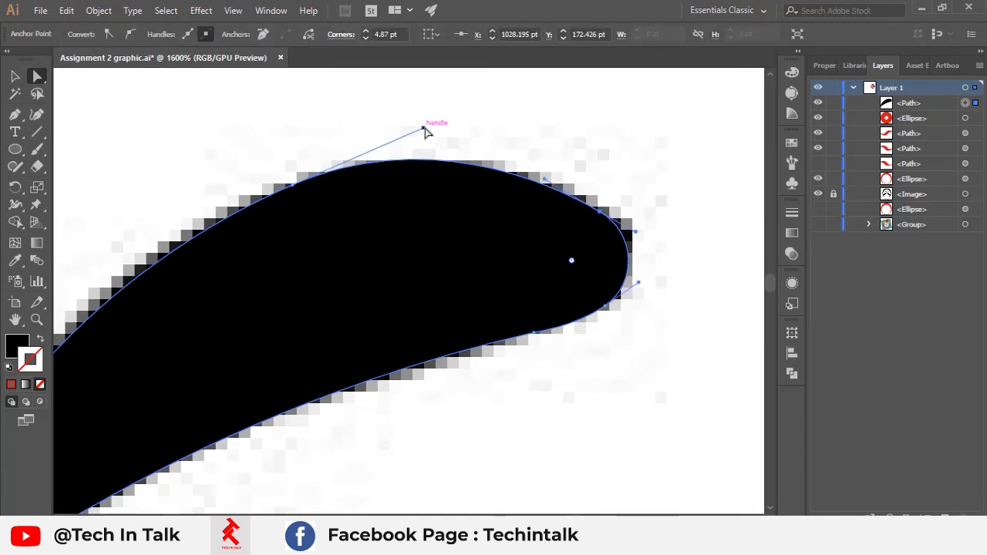
drag(424, 128, 427, 145)
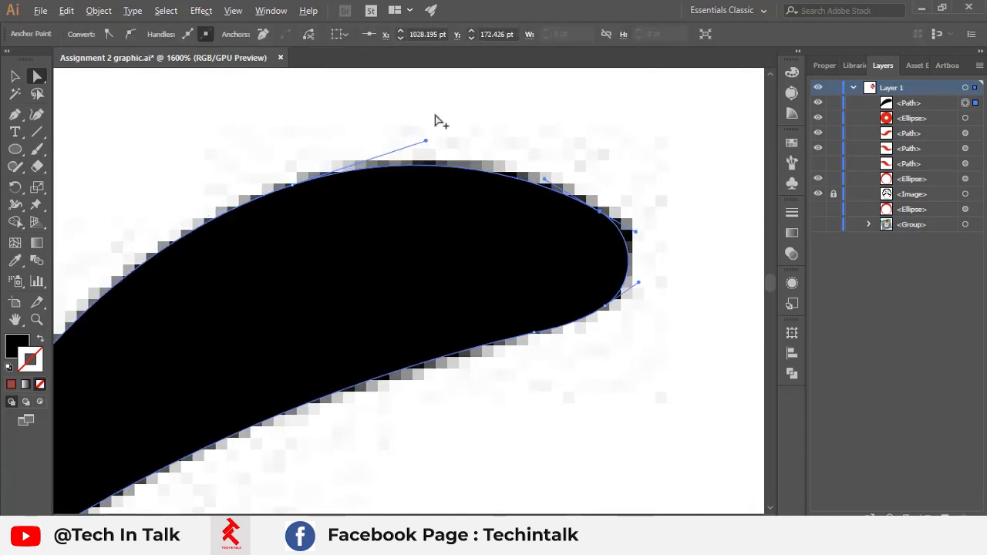
scroll(437, 122, down, 2)
scroll(438, 155, up, 3)
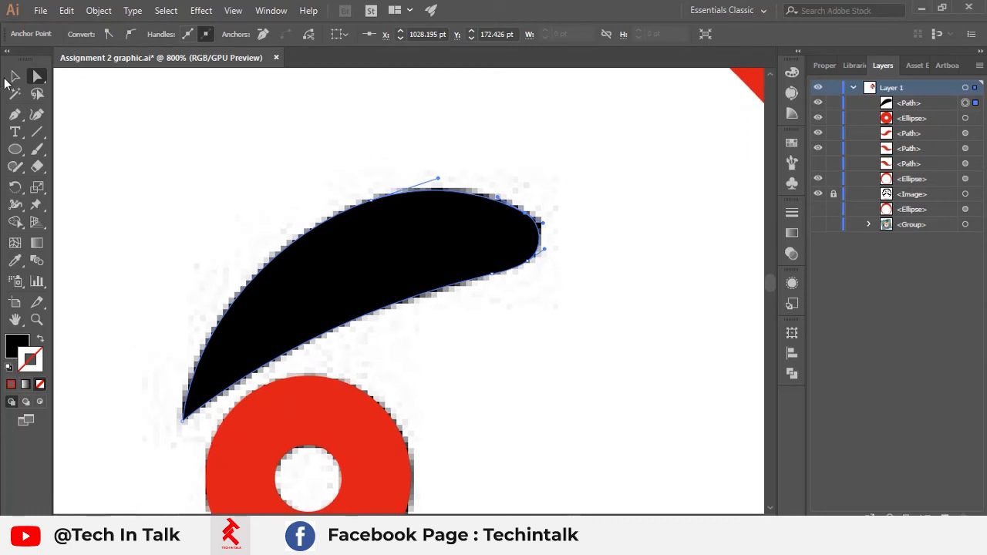
click(15, 77)
click(314, 168)
Duplicate the right eyebrow and place the copy level with it over the left eyebrow in the reference image
scroll(314, 167, down, 3)
drag(320, 172, 469, 239)
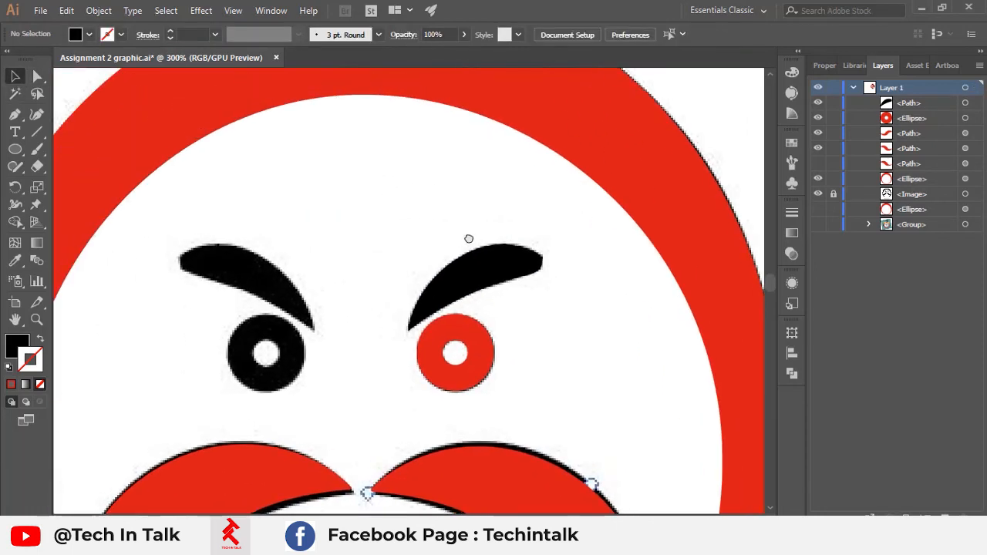
click(490, 284)
drag(489, 276, 260, 274)
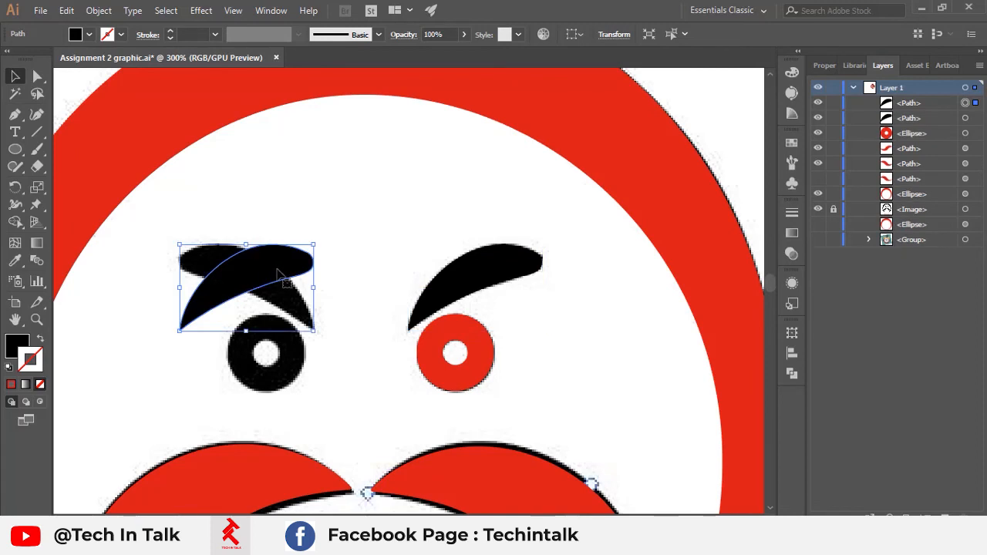
Reflect the eyebrow copy across the vertical axis to match the left eyebrow, and deselect it
right_click(279, 274)
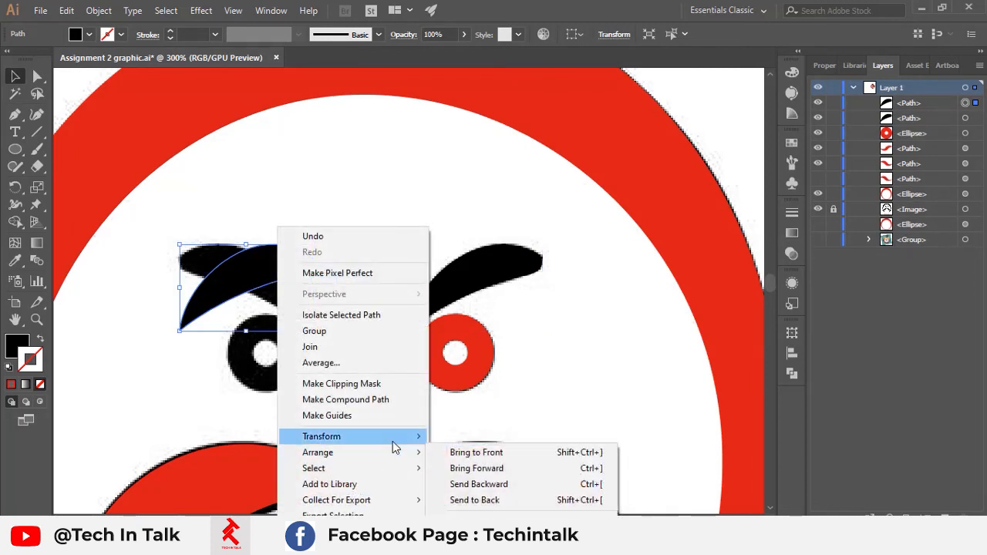
mouse_move(393, 442)
click(489, 363)
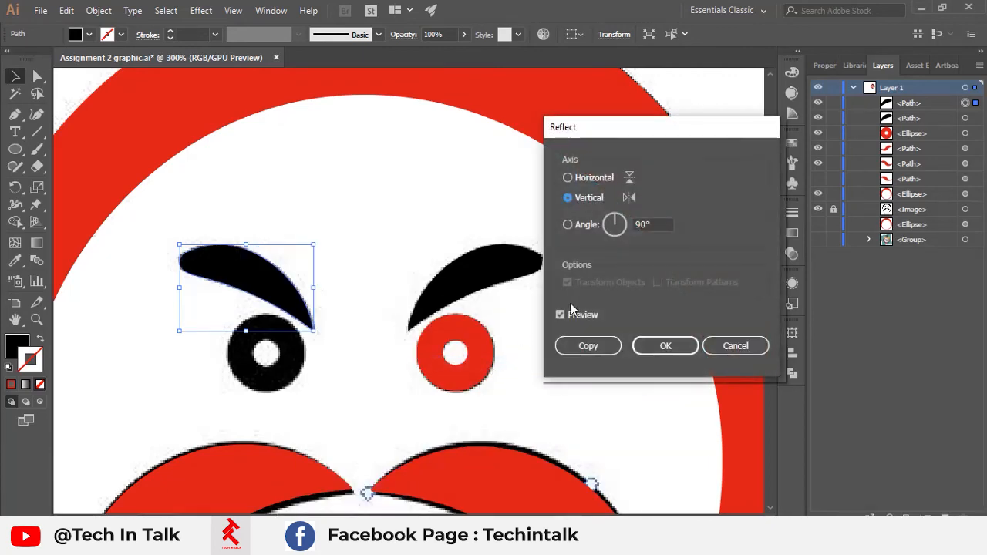
click(663, 346)
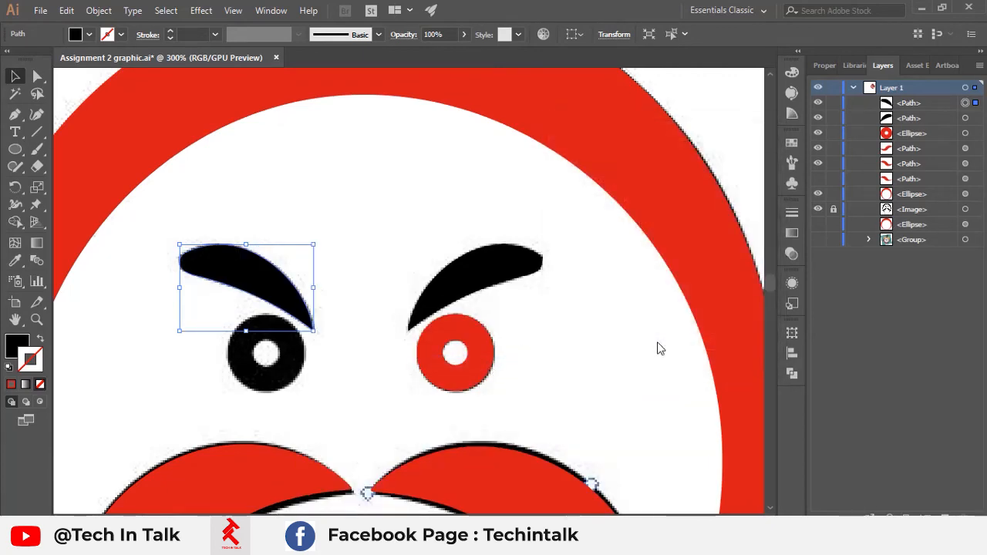
click(380, 208)
click(260, 289)
click(396, 224)
Duplicate the right eye ring and align the copy over the left eye in the reference image
scroll(397, 219, down, 2)
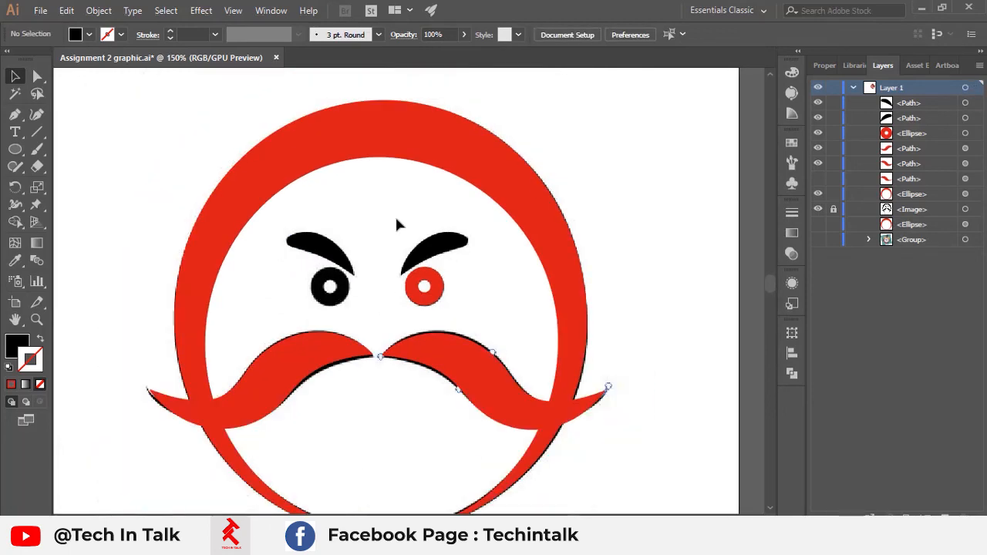
scroll(397, 219, up, 4)
drag(438, 338, 625, 172)
click(678, 284)
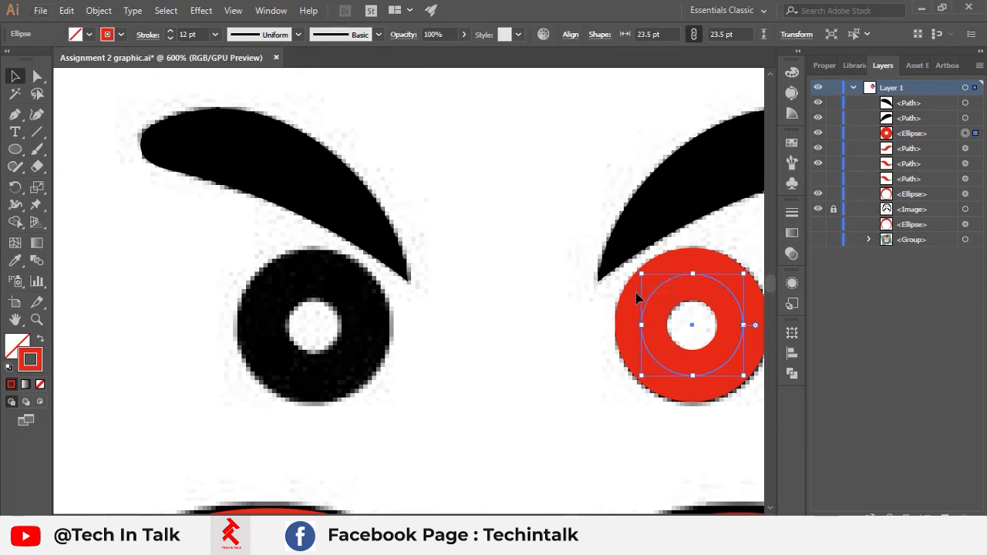
drag(668, 282, 312, 286)
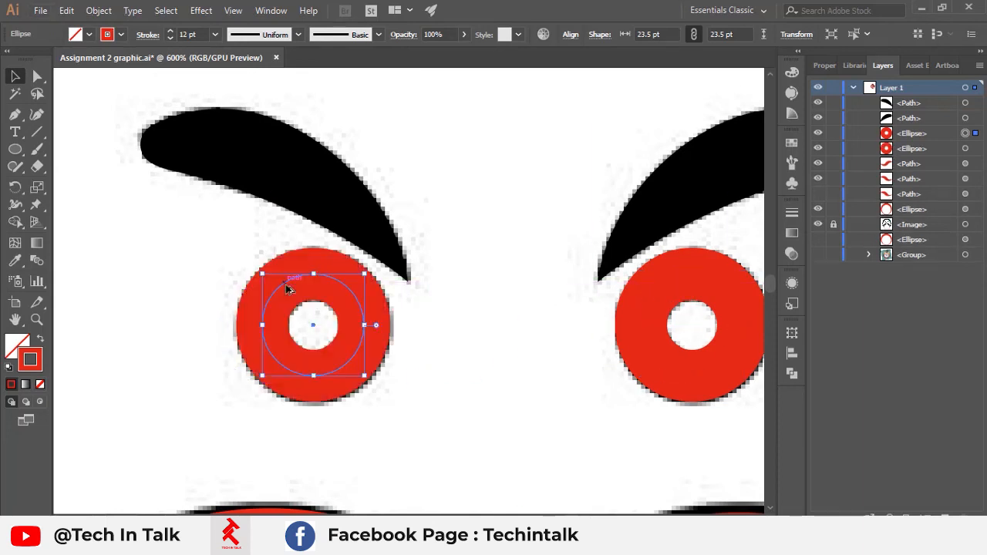
key(Right)
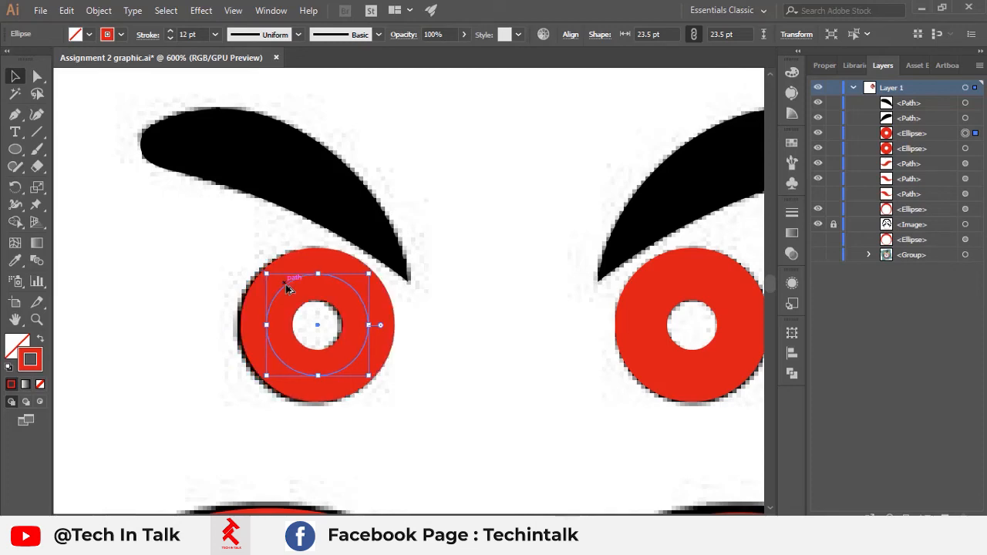
key(Left)
scroll(382, 285, down, 3)
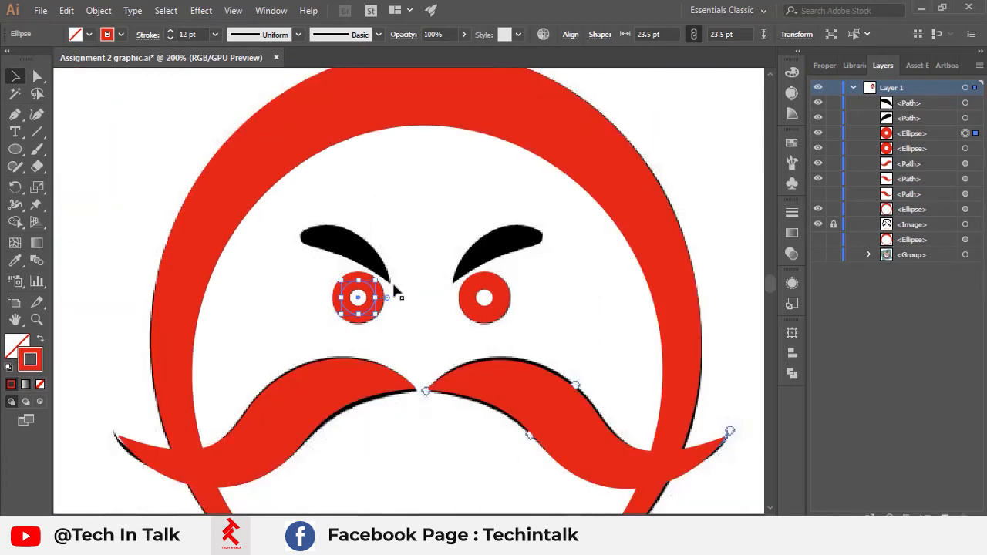
Set the head ellipse's stroke color to black (000000)
drag(398, 286, 359, 280)
scroll(368, 281, down, 2)
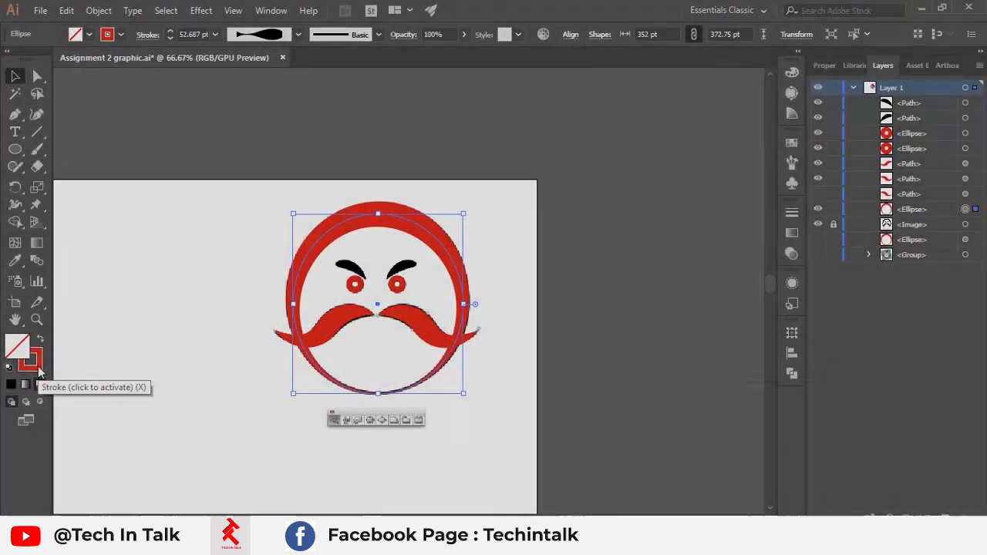
double_click(30, 359)
text(000000)
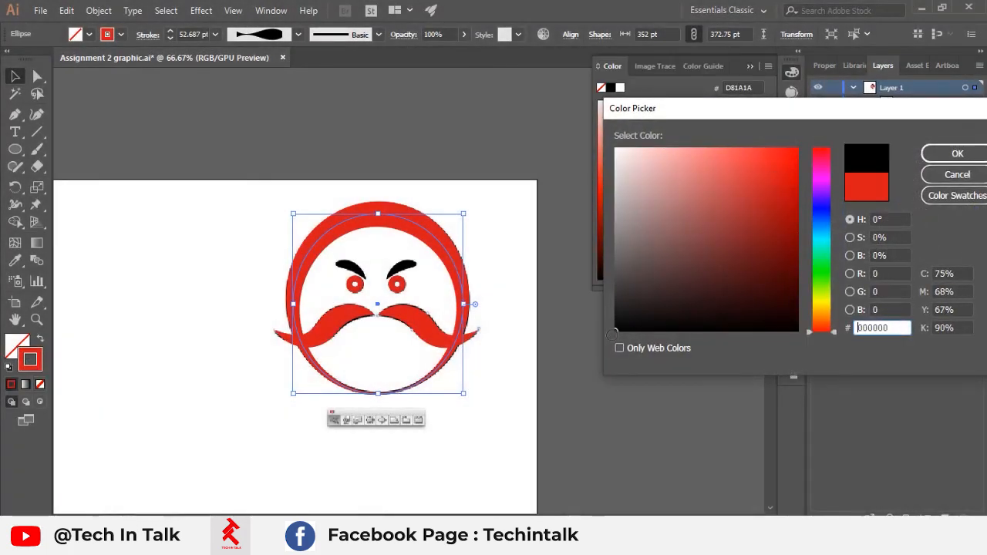
click(954, 154)
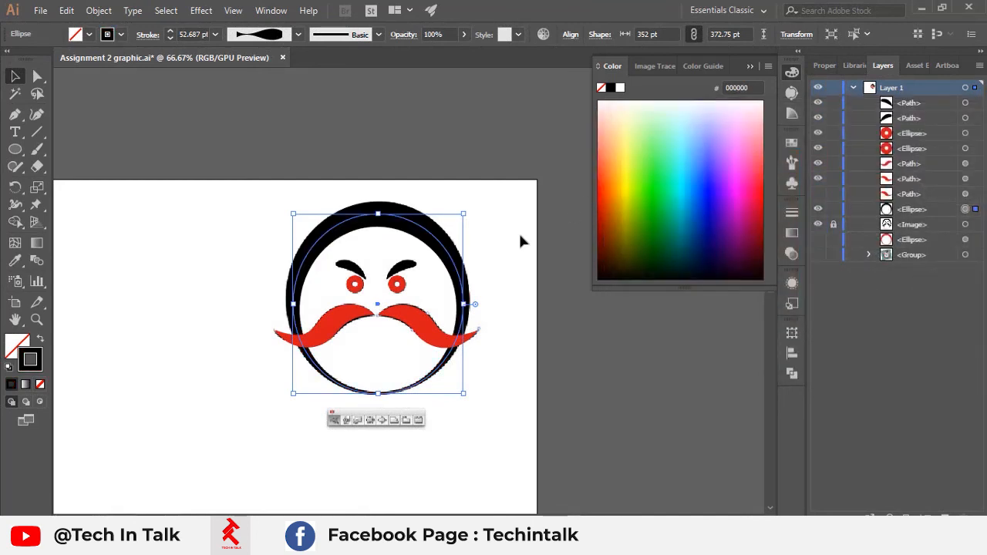
Recolor the strokes of both eye rings and both mustache halves to black (000000), then deselect them and close the color settings
click(395, 284)
shift+click(354, 287)
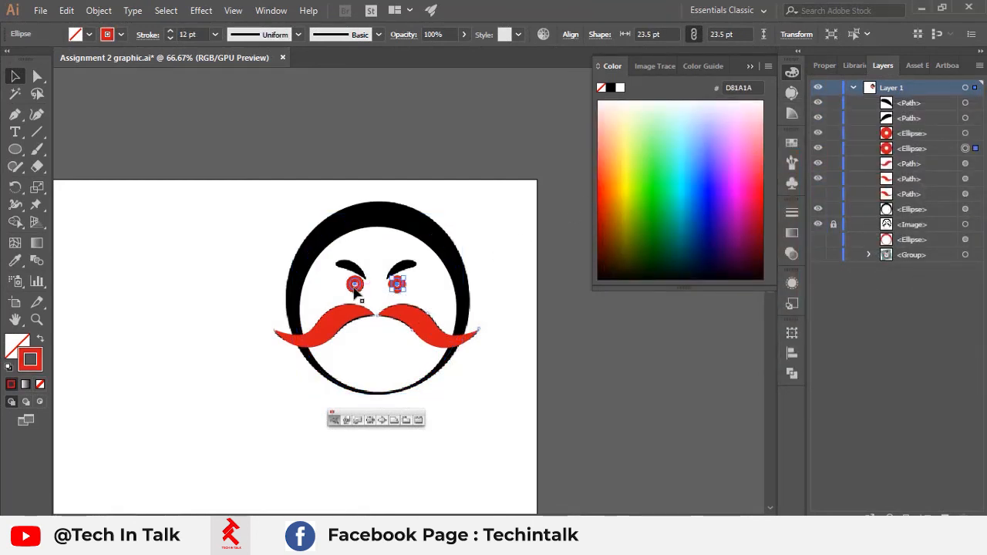
shift+click(374, 324)
shift+click(428, 321)
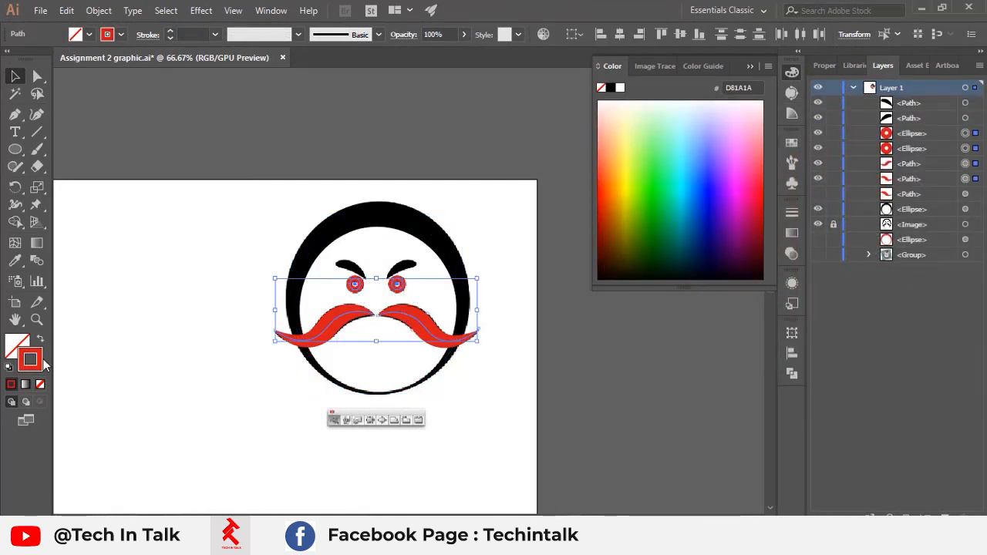
double_click(30, 360)
text(000000)
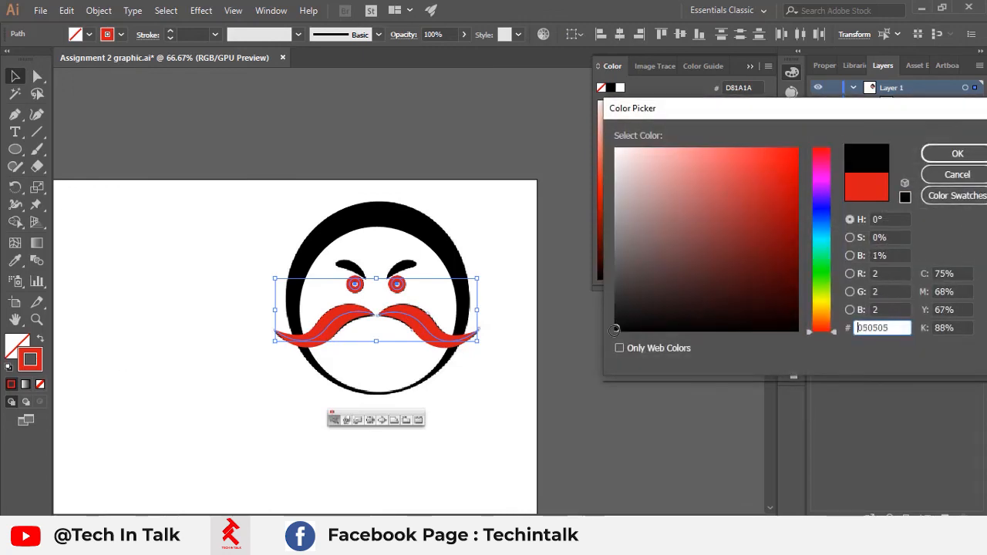
click(954, 154)
click(570, 148)
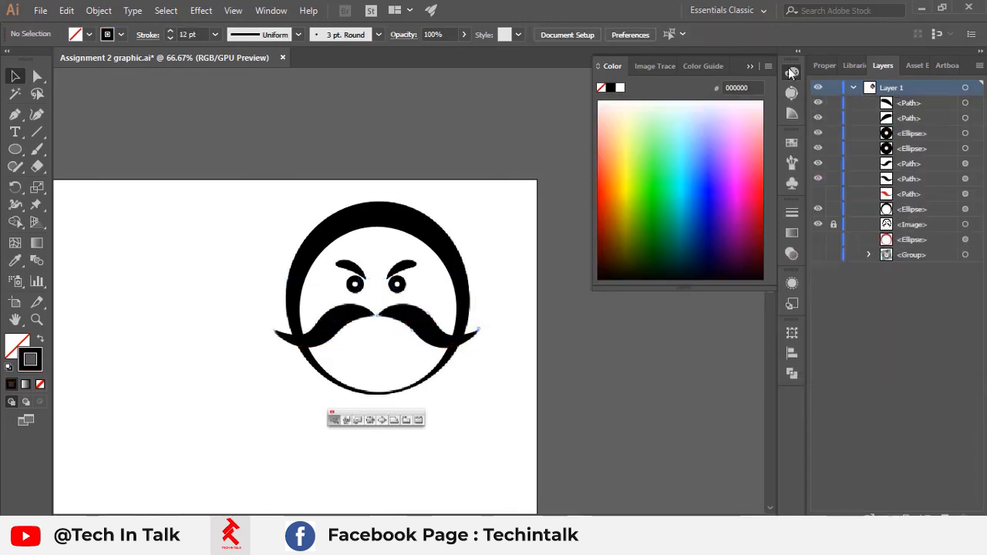
click(752, 67)
Group all the traced face shapes and move the group level to the left, beside the reference image
drag(274, 212, 494, 407)
key(ctrl+g)
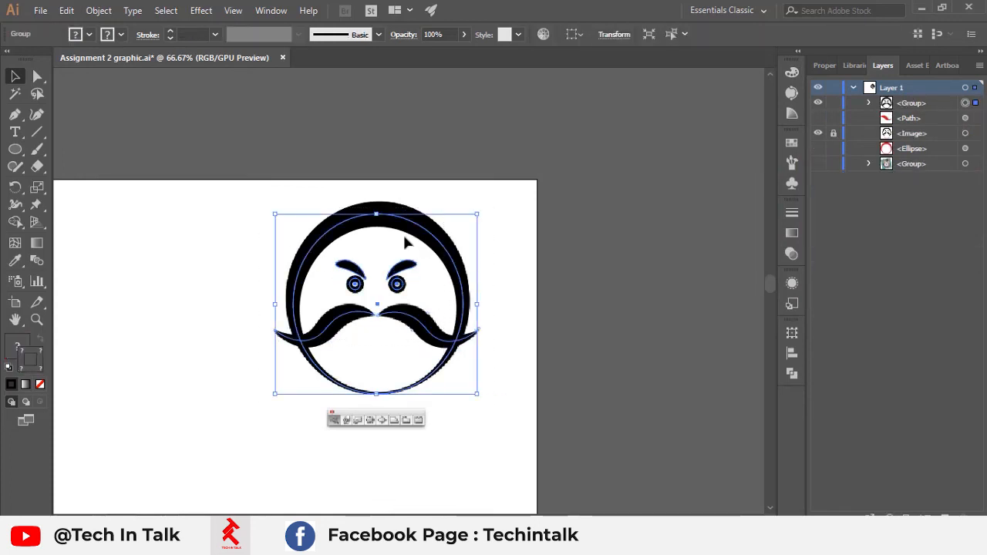
drag(429, 243, 220, 243)
click(487, 232)
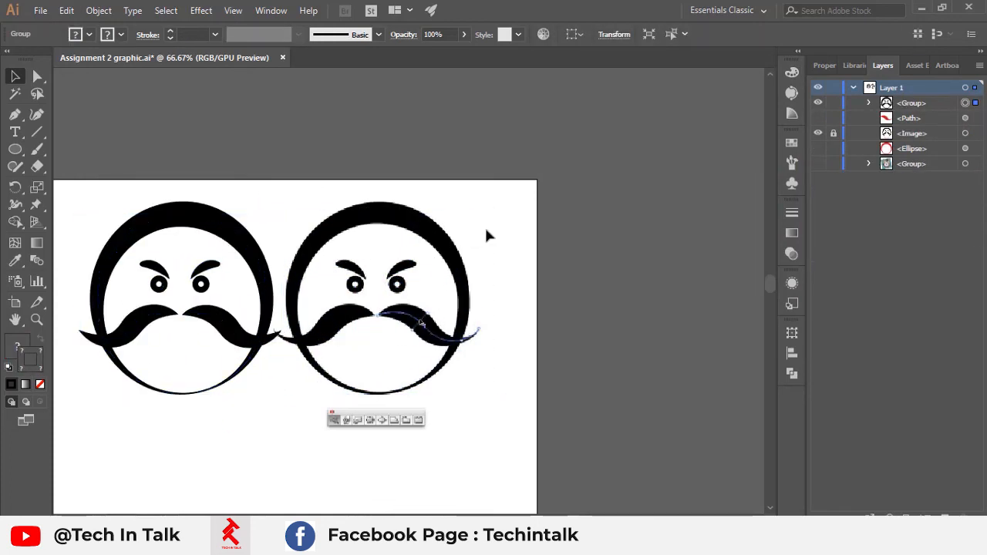
Shift the grouped face slightly farther left to leave a gap before the reference image, and deselect it
click(246, 228)
click(291, 219)
drag(363, 225, 458, 231)
click(337, 254)
click(411, 216)
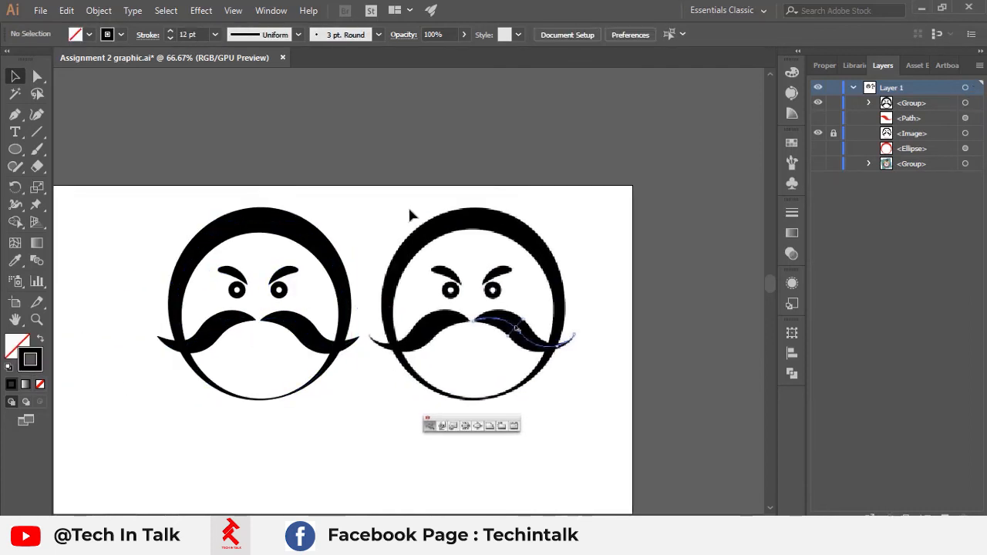
Compare the traced face's head outline, eyebrows, eyes and mustache with the reference image up close and at full view
scroll(309, 263, up, 3)
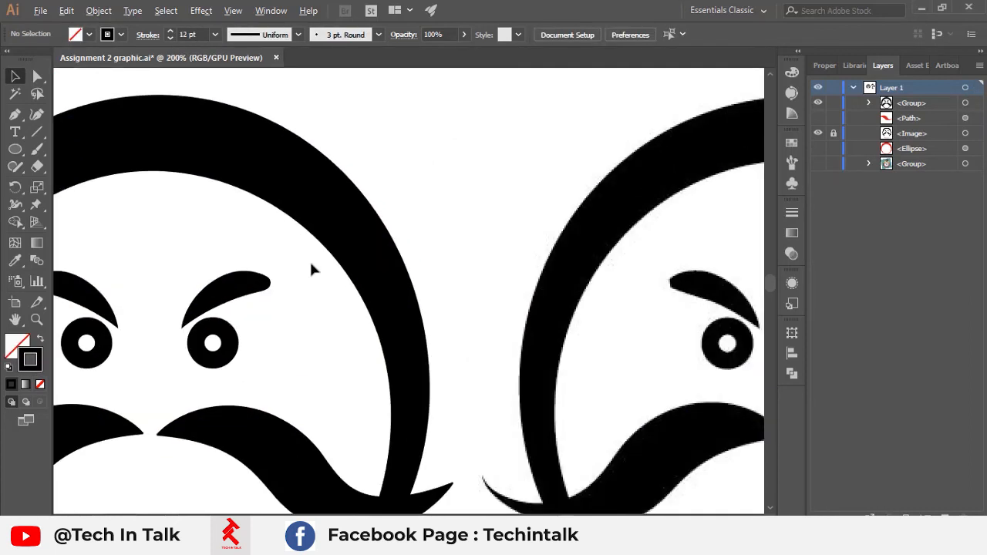
scroll(310, 263, down, 1)
drag(307, 282, 311, 185)
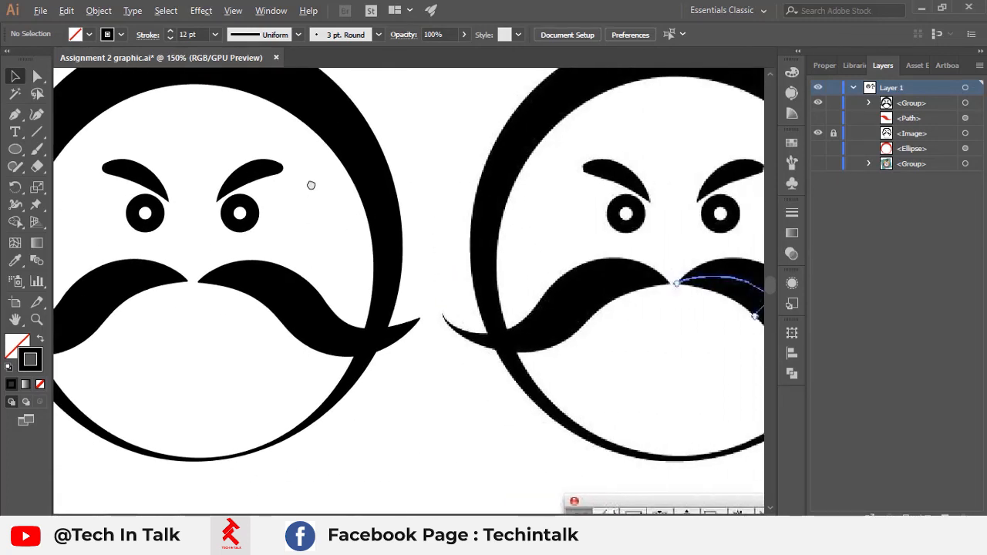
click(278, 260)
click(447, 150)
scroll(446, 140, down, 3)
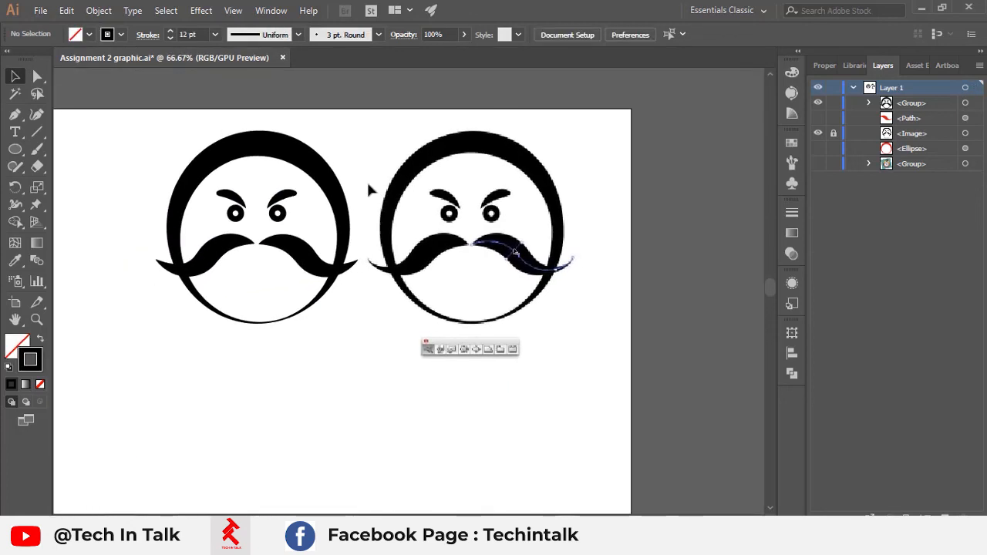
scroll(291, 253, up, 1)
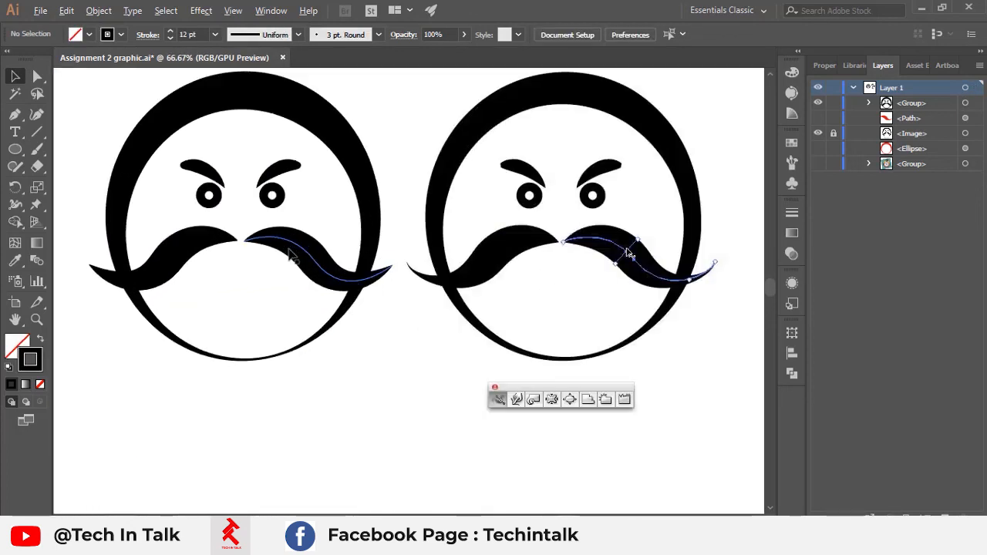
scroll(409, 238, down, 1)
scroll(406, 228, down, 2)
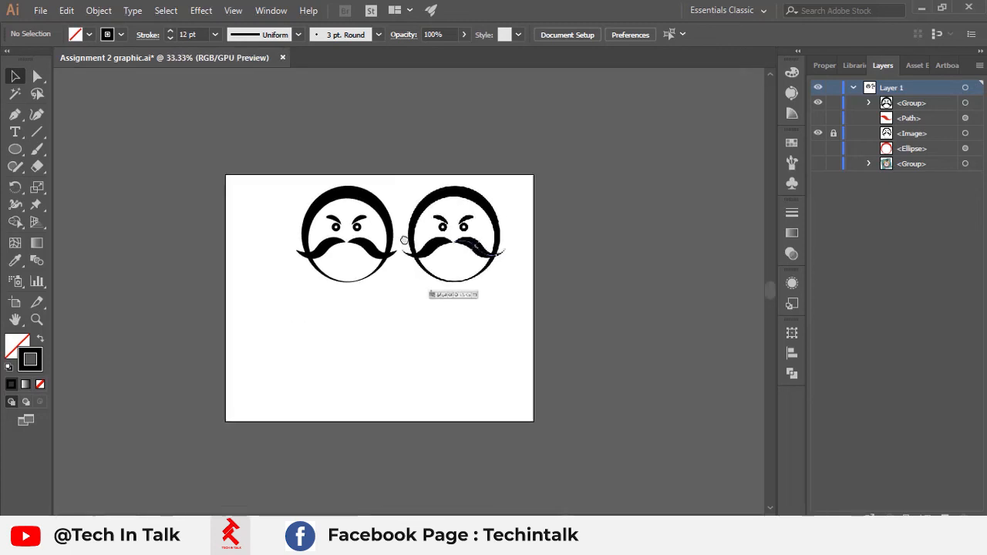
scroll(405, 244, up, 1)
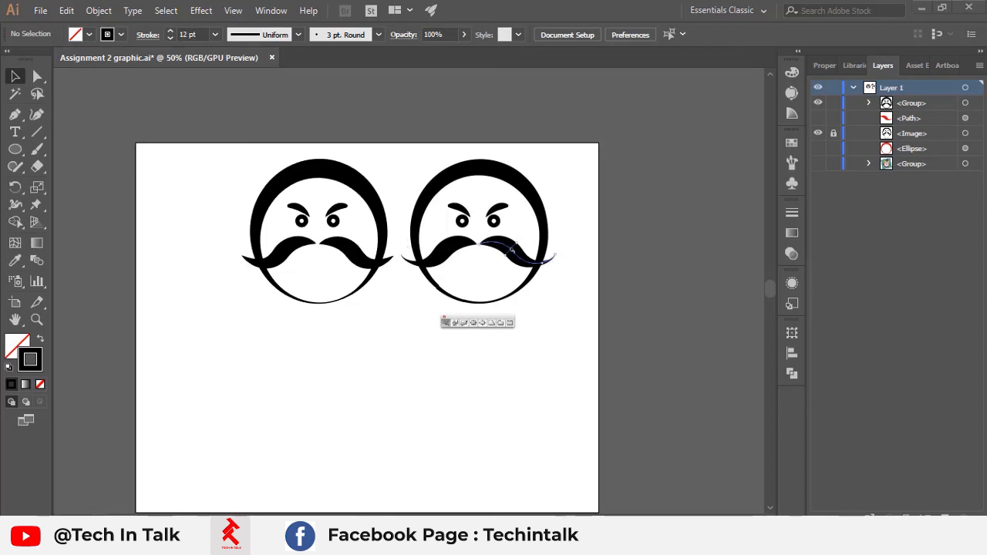
click(478, 542)
click(509, 543)
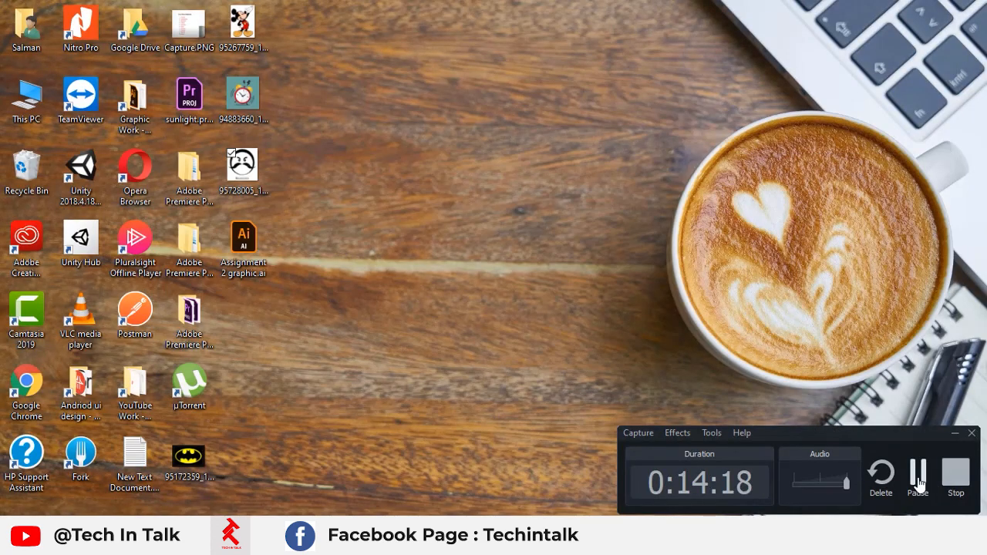